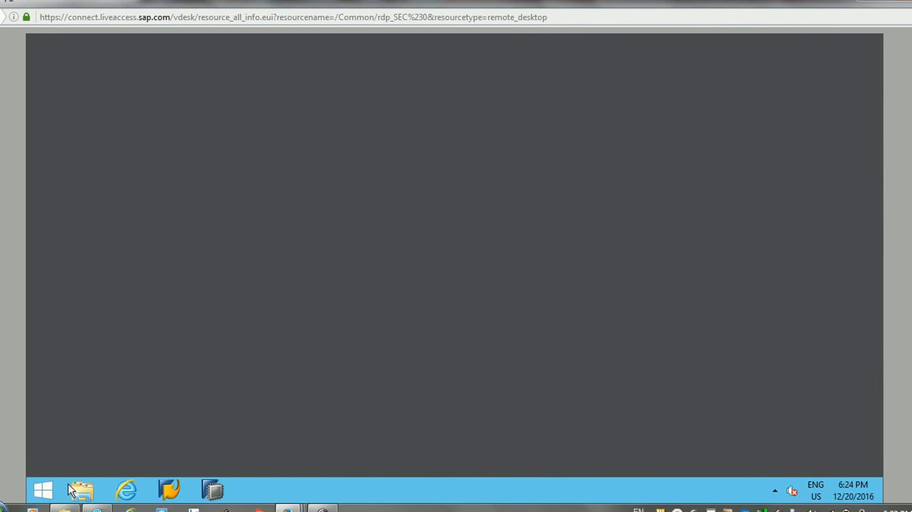
# Step: Launch Web Intelligence Rich Client and start a document on the eFashion universe, logging on with the account password
pyautogui.click(44, 492)
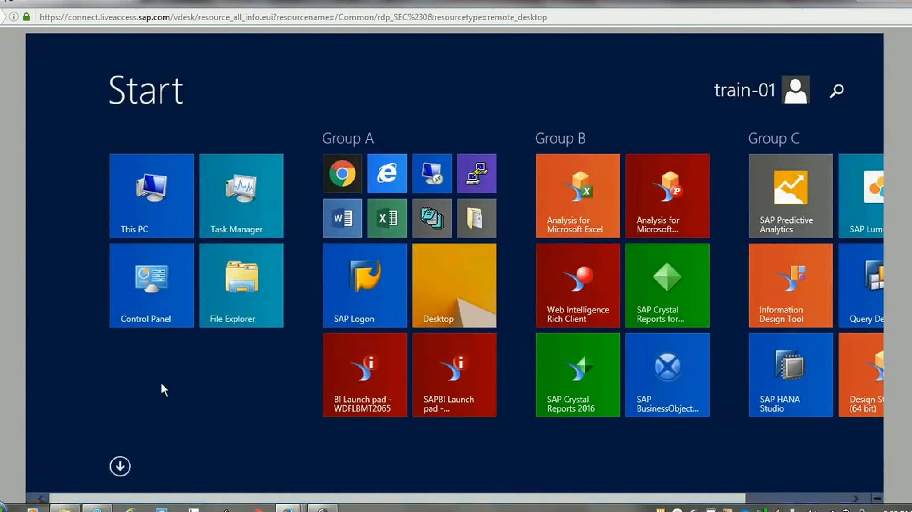
pyautogui.click(556, 294)
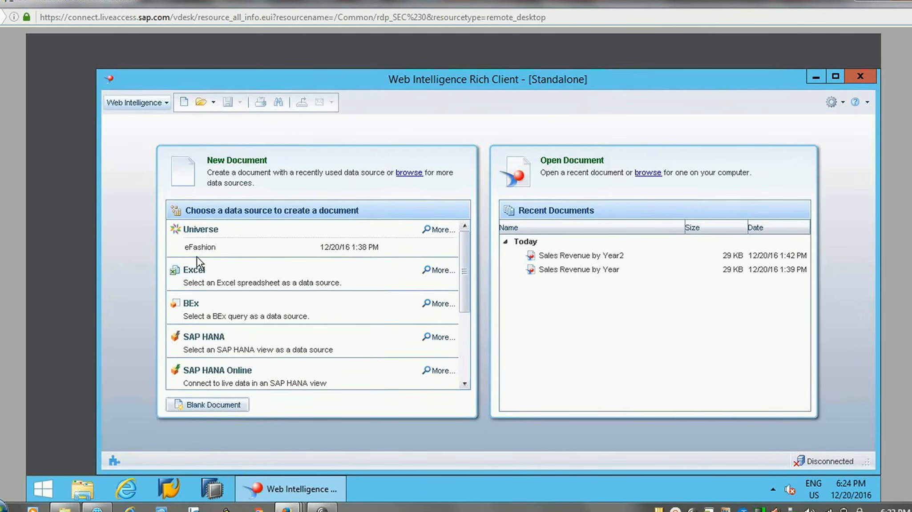
pyautogui.doubleClick(202, 250)
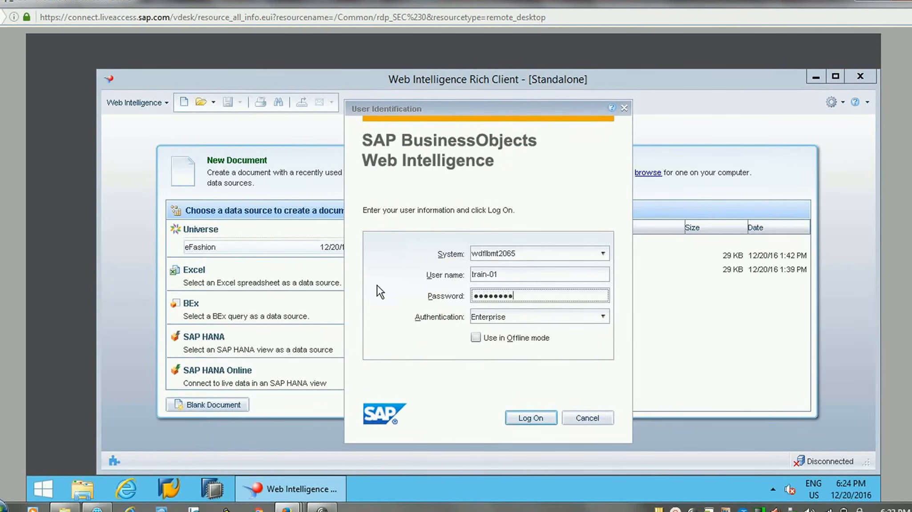
pyautogui.press('Return')
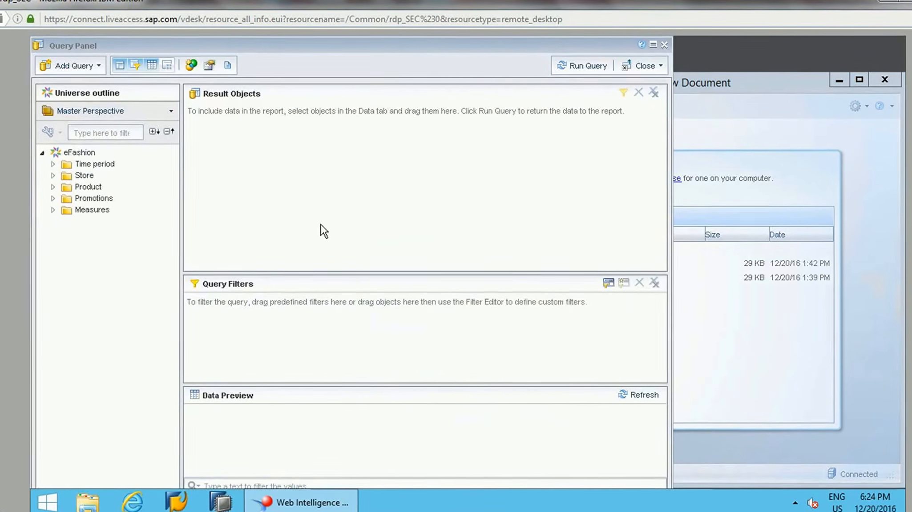
# Step: Build a query with Year, Quarter, Month and Sales revenue as result objects and run it
pyautogui.click(53, 163)
pyautogui.doubleClick(94, 175)
pyautogui.doubleClick(99, 187)
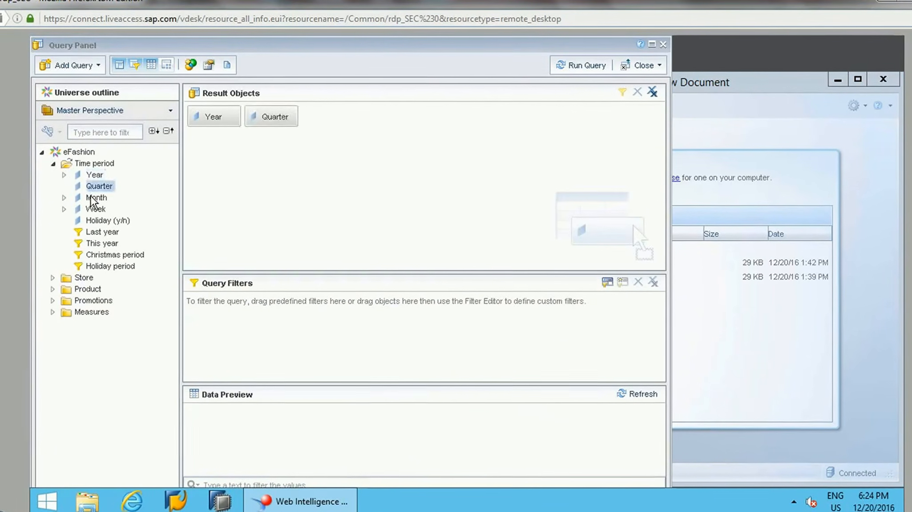
pyautogui.doubleClick(96, 198)
pyautogui.click(52, 310)
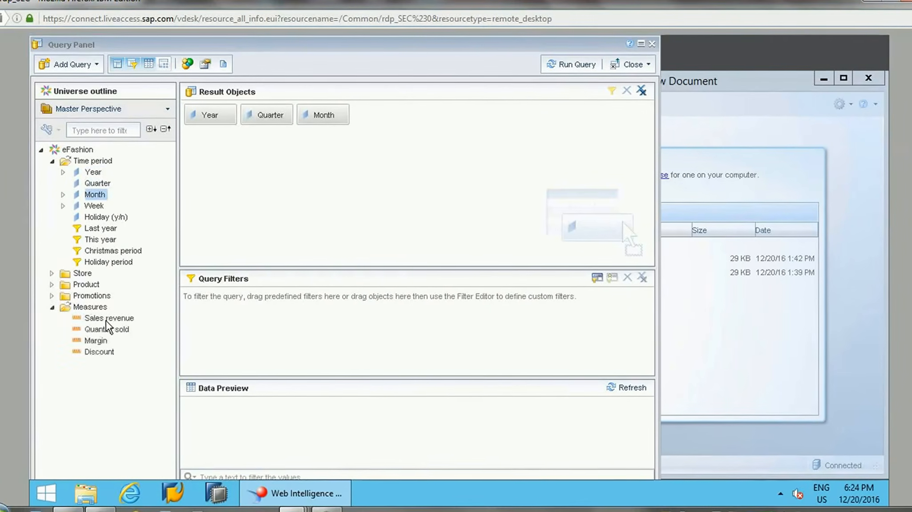
pyautogui.doubleClick(108, 321)
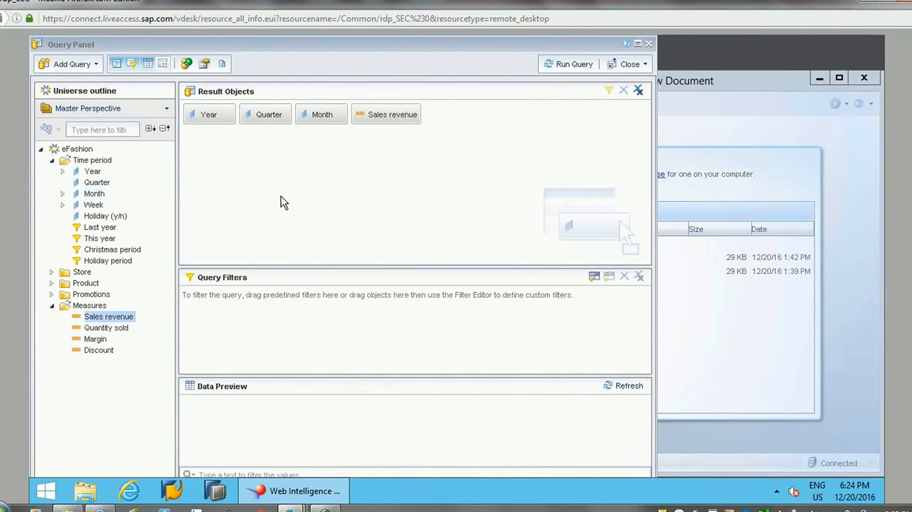
pyautogui.click(568, 65)
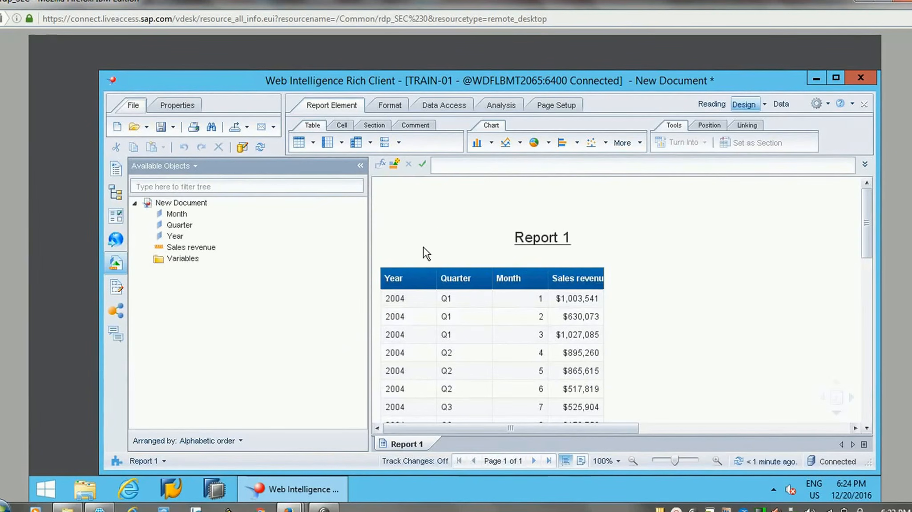
pyautogui.moveTo(866, 226); pyautogui.dragTo(870, 178)
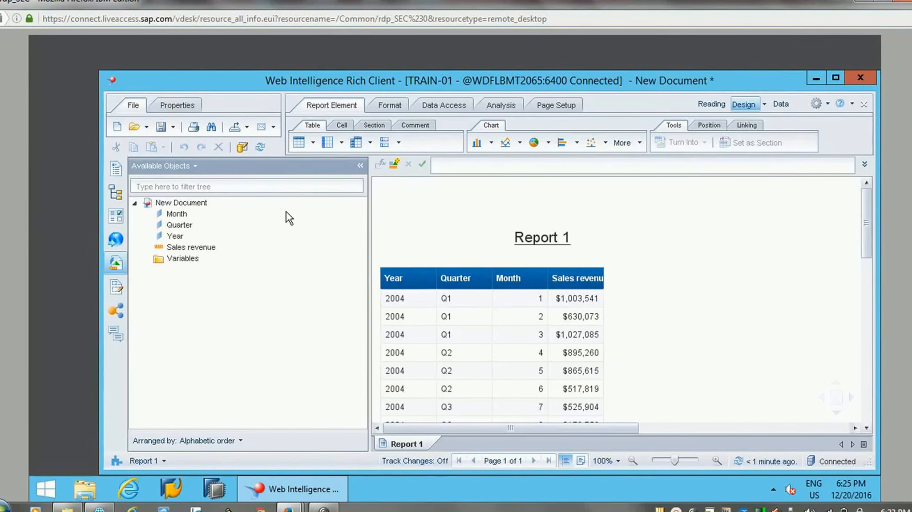
# Step: Start saving the document to the enterprise system and name it Revenue by Year
pyautogui.click(173, 127)
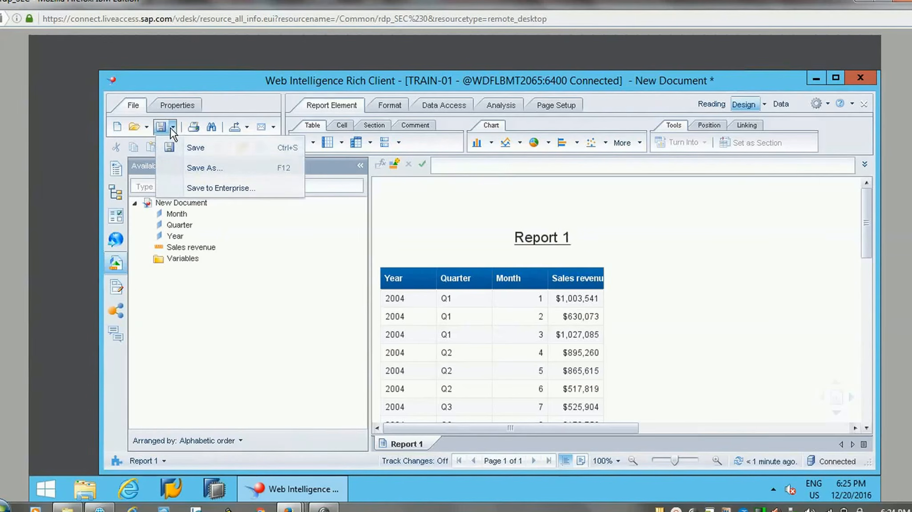
pyautogui.click(209, 188)
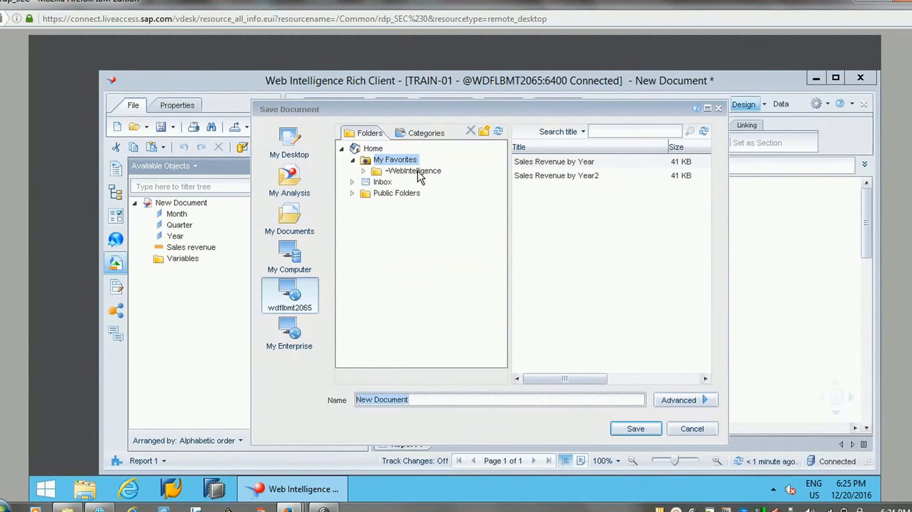
pyautogui.click(414, 400)
pyautogui.hotkey('ctrl', 'a')
pyautogui.write('S')
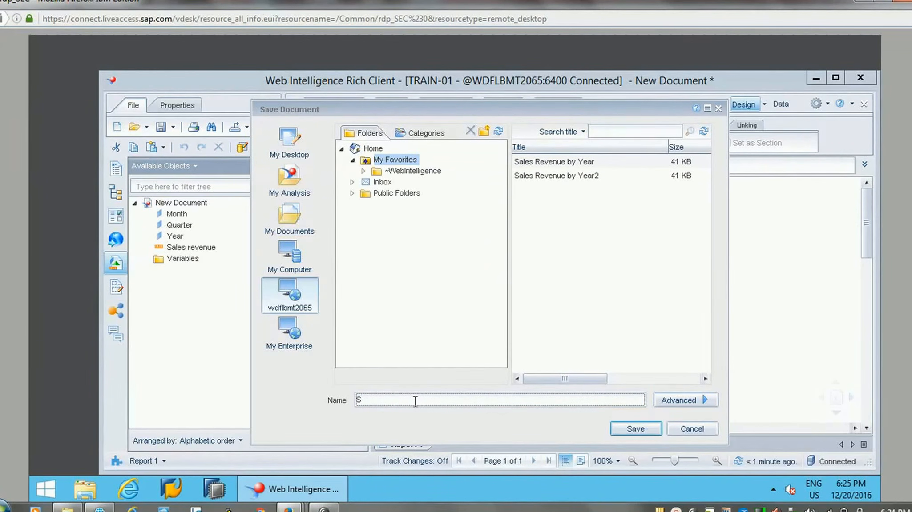
pyautogui.press('BackSpace')
pyautogui.write('SAle')
pyautogui.press('BackSpace')
pyautogui.press('BackSpace')
pyautogui.press('BackSpace')
pyautogui.press('BackSpace')
pyautogui.write('Re')
# Step: Review the public folders and the categories available for storing the document
pyautogui.click(352, 193)
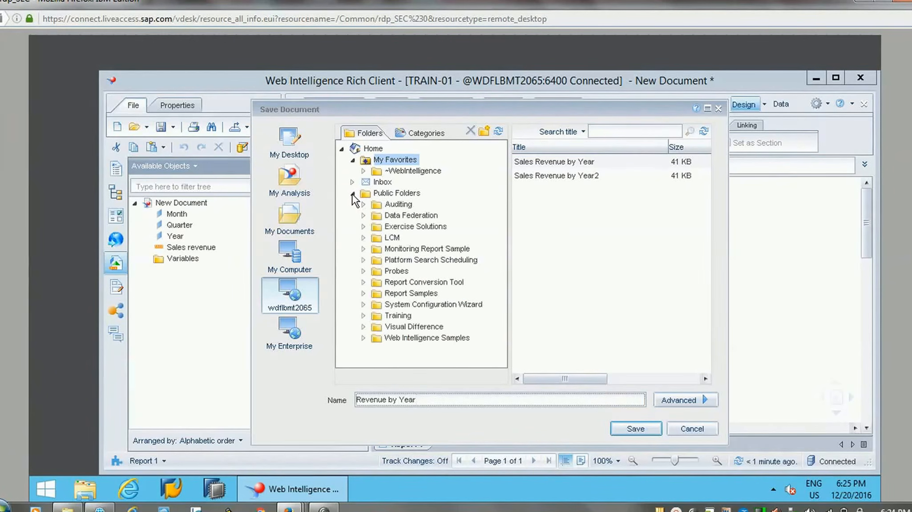
pyautogui.click(352, 193)
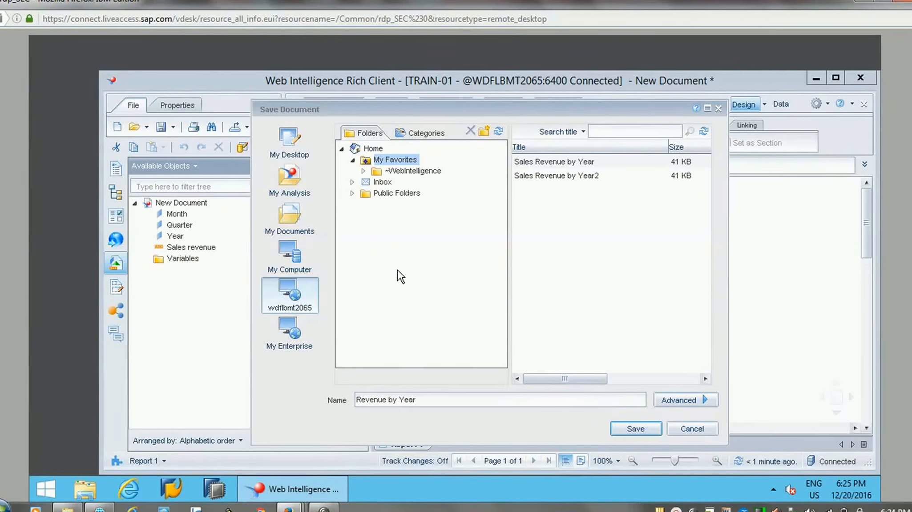
pyautogui.click(427, 136)
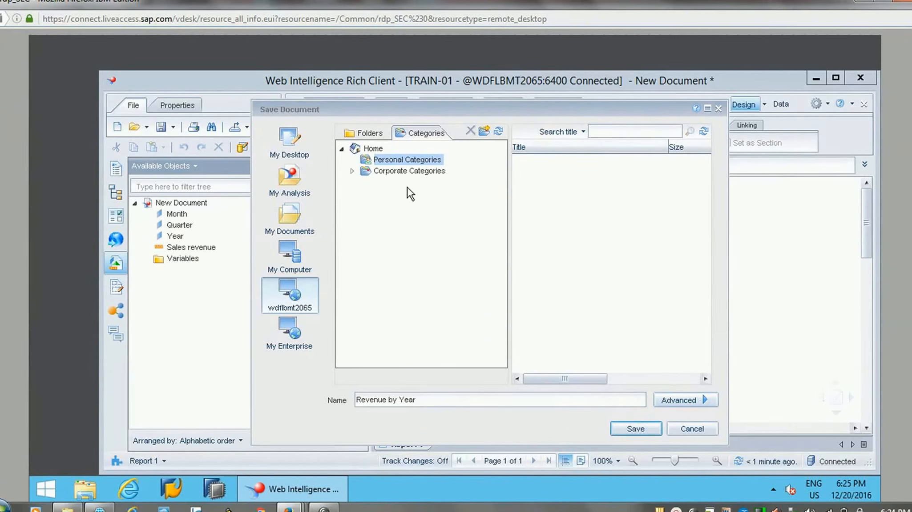
# Step: Save the document in My Favorites with the keyword Sales Data and Refresh on open enabled
pyautogui.click(683, 400)
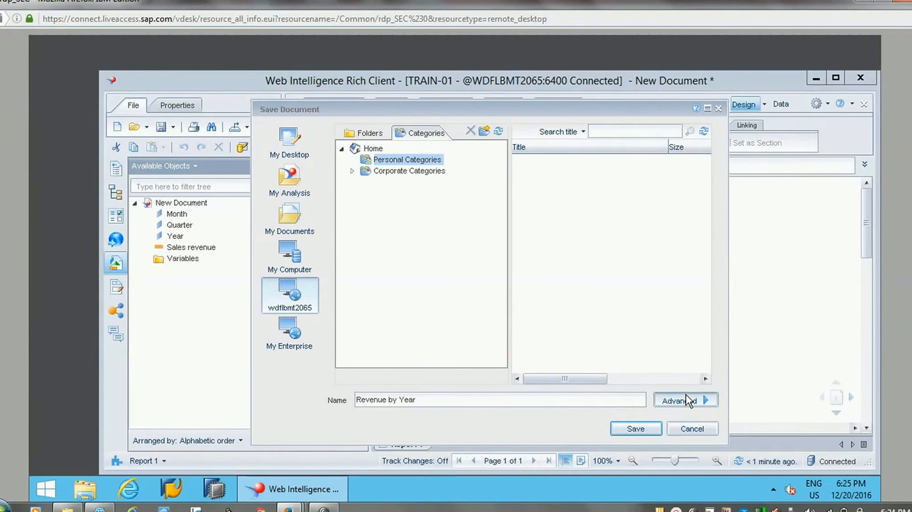
pyautogui.click(672, 265)
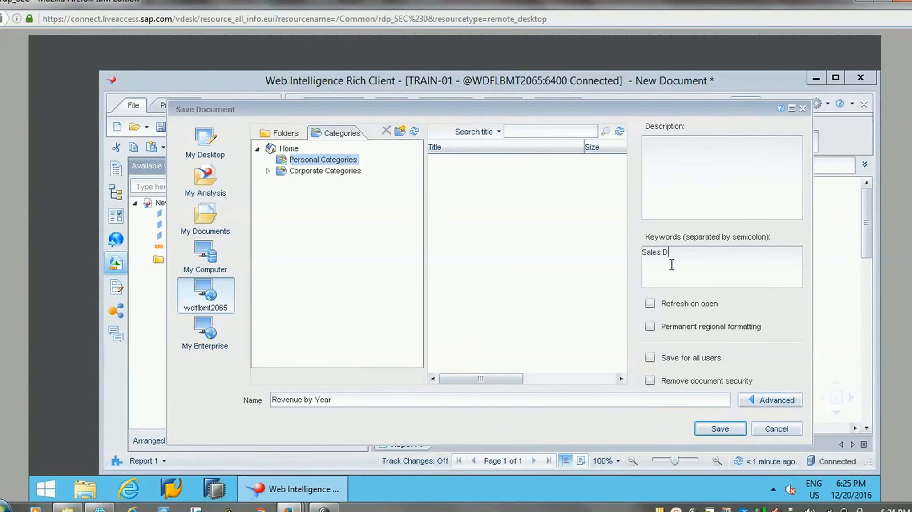
pyautogui.write('Sales Data')
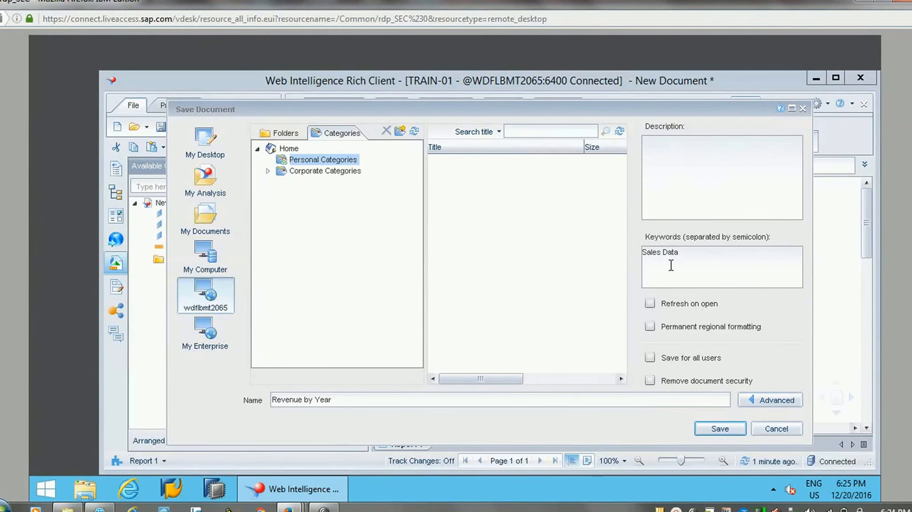
pyautogui.click(665, 305)
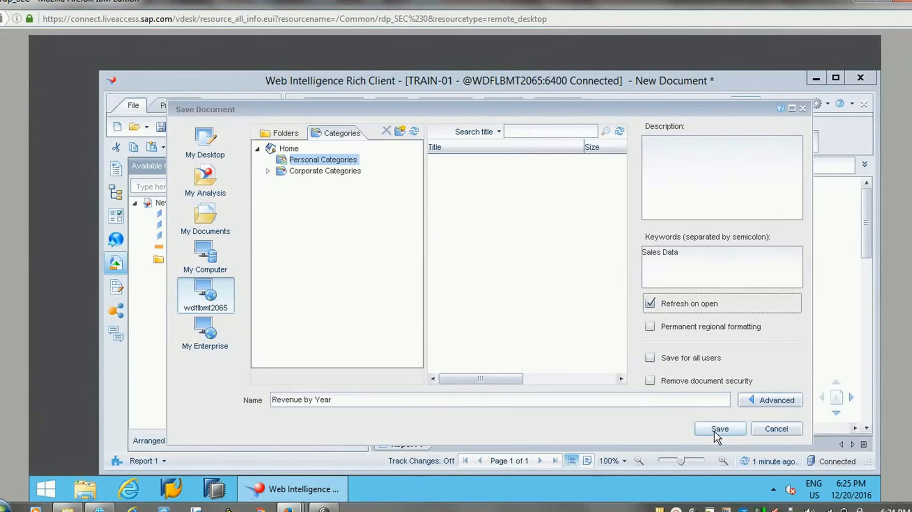
pyautogui.click(279, 133)
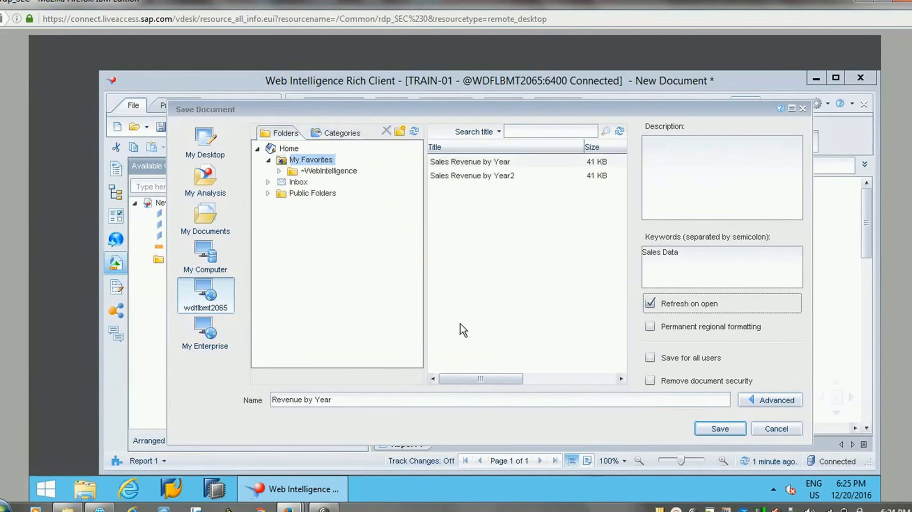
pyautogui.click(718, 430)
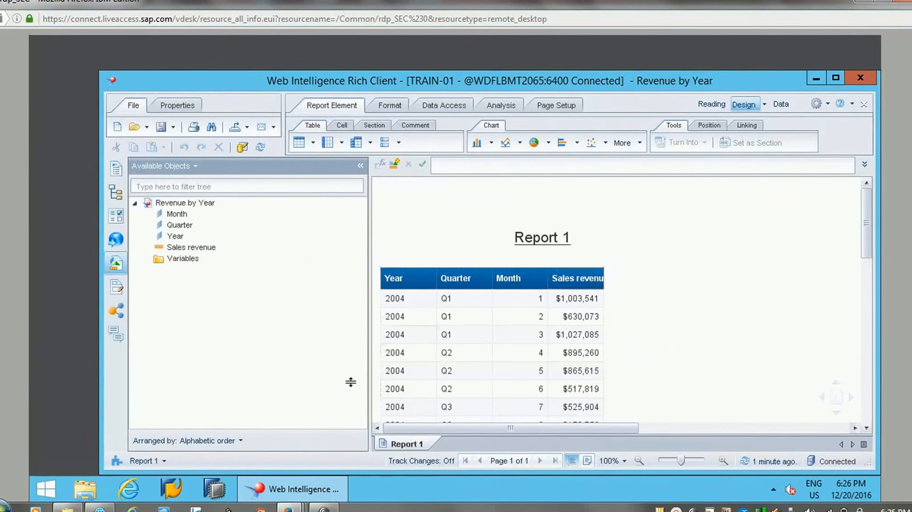
# Step: Switch to the WDFLBMT2065 BI launch pad, log on with the account password and maximize its window
pyautogui.click(306, 492)
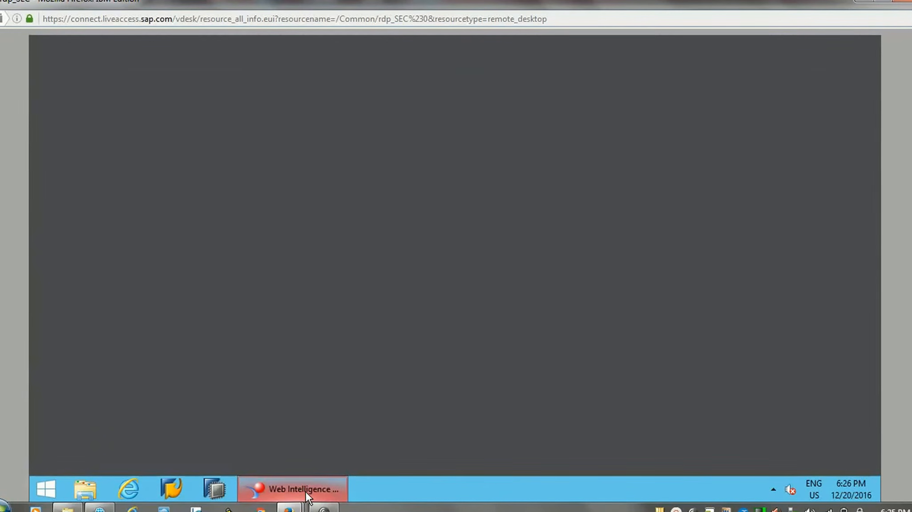
pyautogui.click(46, 489)
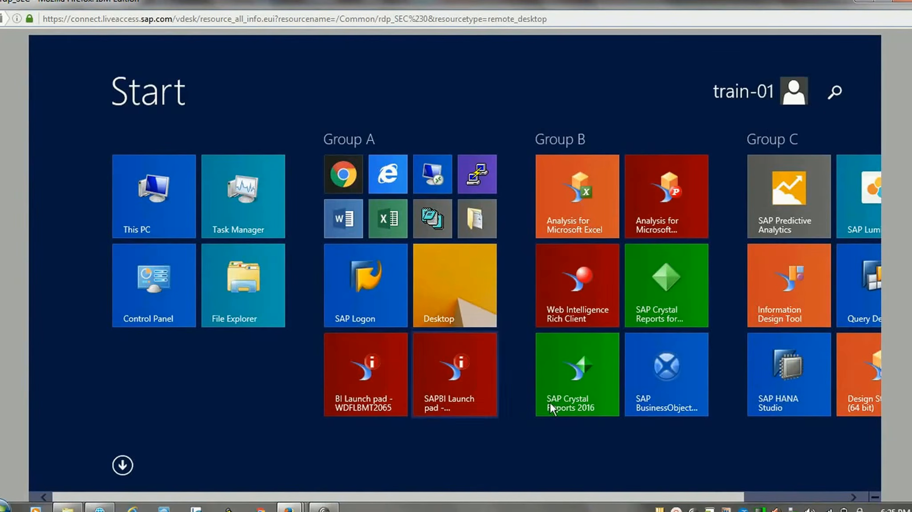
pyautogui.click(357, 385)
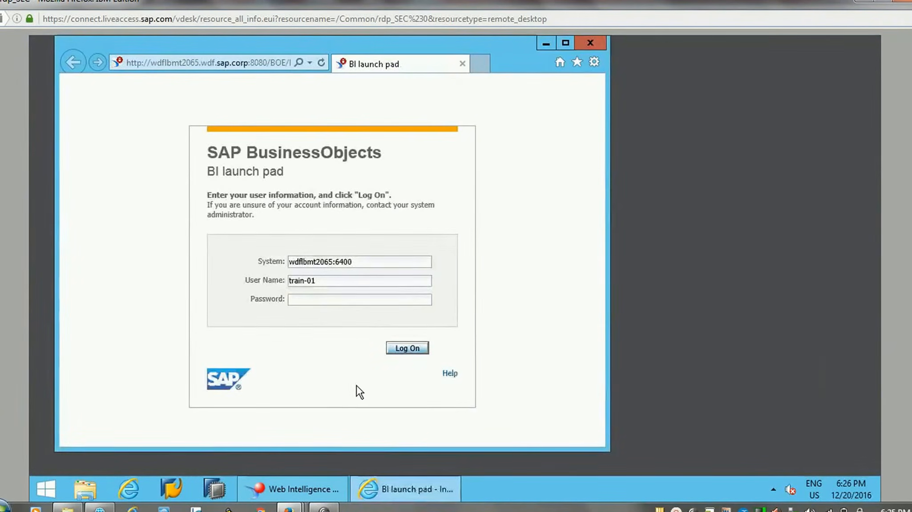
pyautogui.click(313, 299)
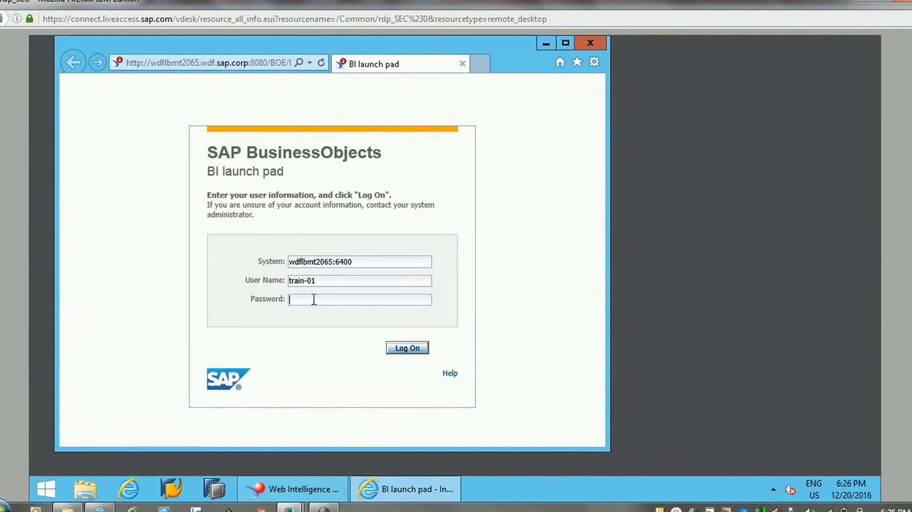
pyautogui.write('••••••••')
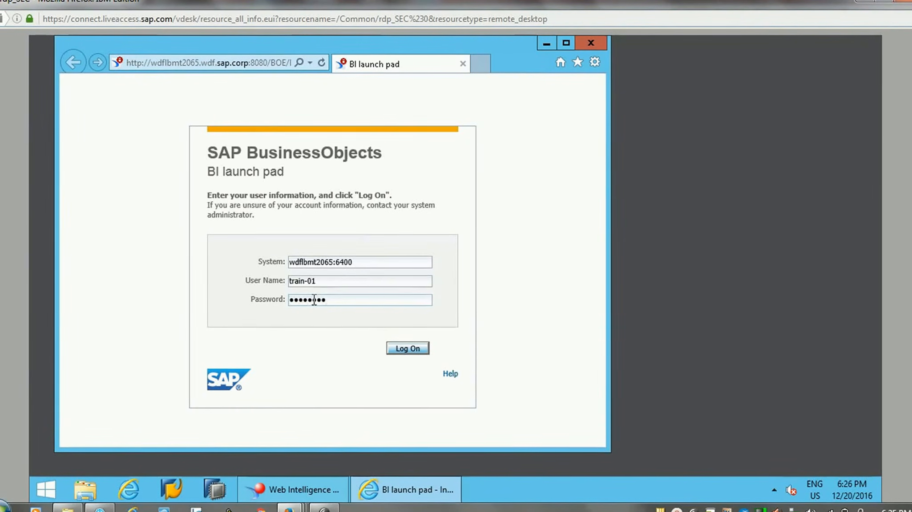
pyautogui.press('Return')
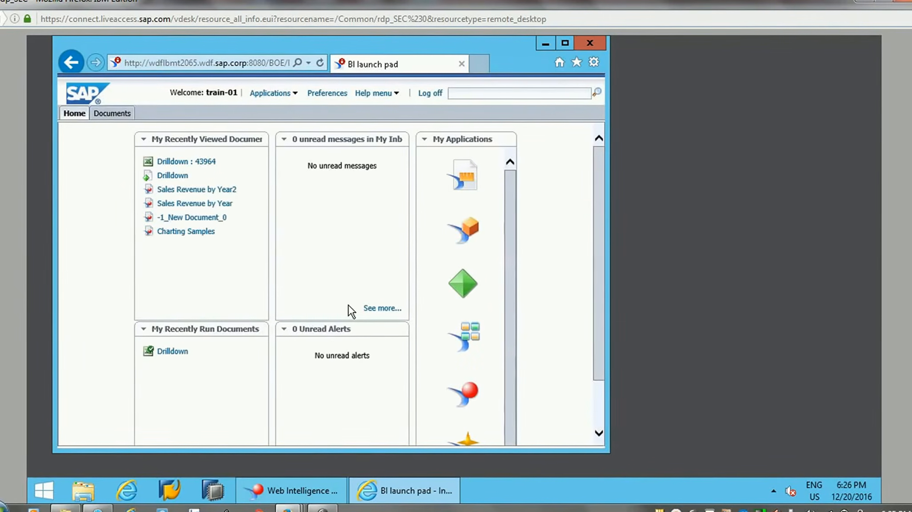
pyautogui.click(565, 43)
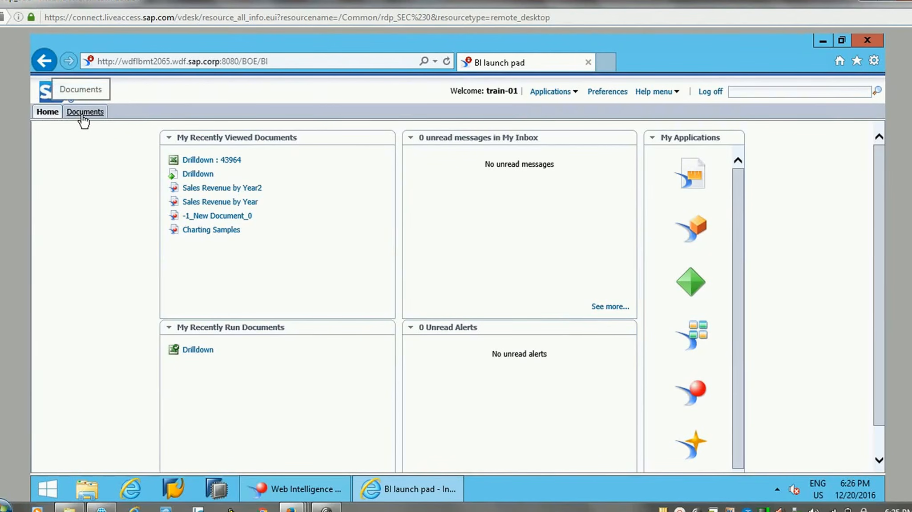
# Step: Examine the BI launch pad home page, including its recent documents, alerts and available applications
pyautogui.click(49, 116)
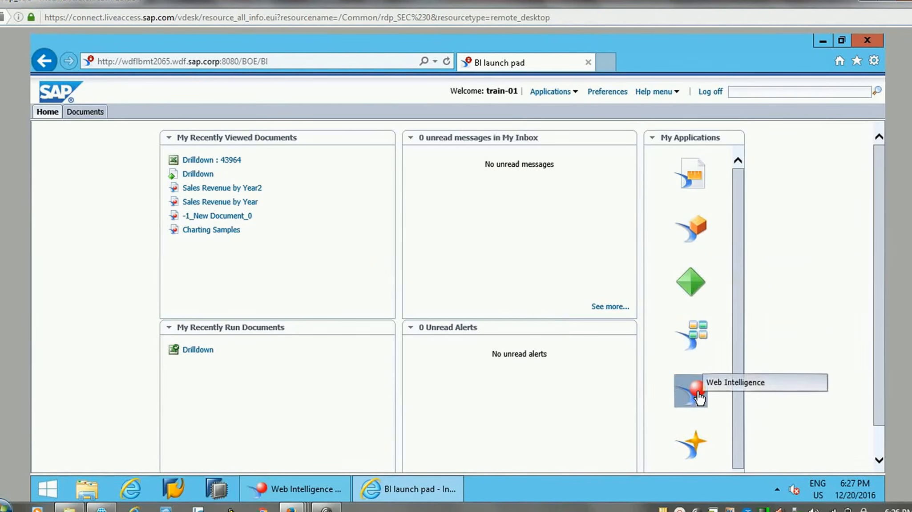
pyautogui.scroll(-1, 746, 434)
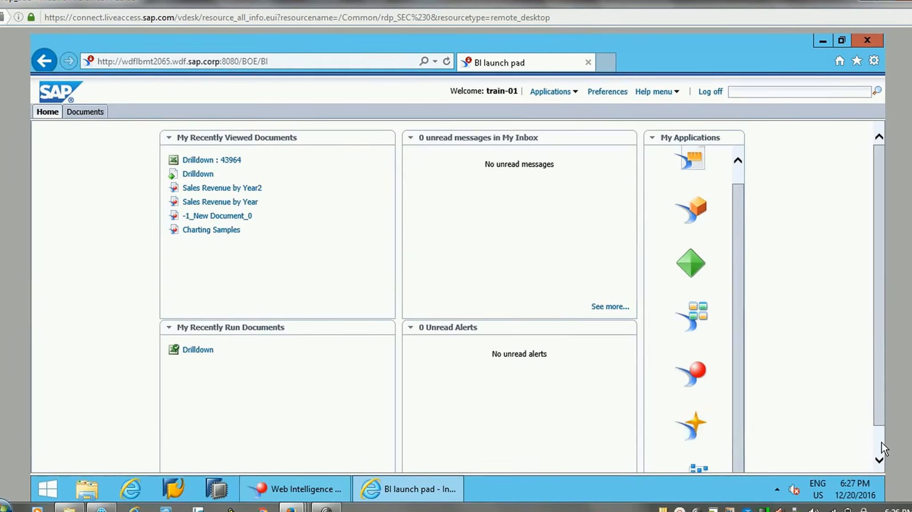
pyautogui.scroll(-1, 881, 443)
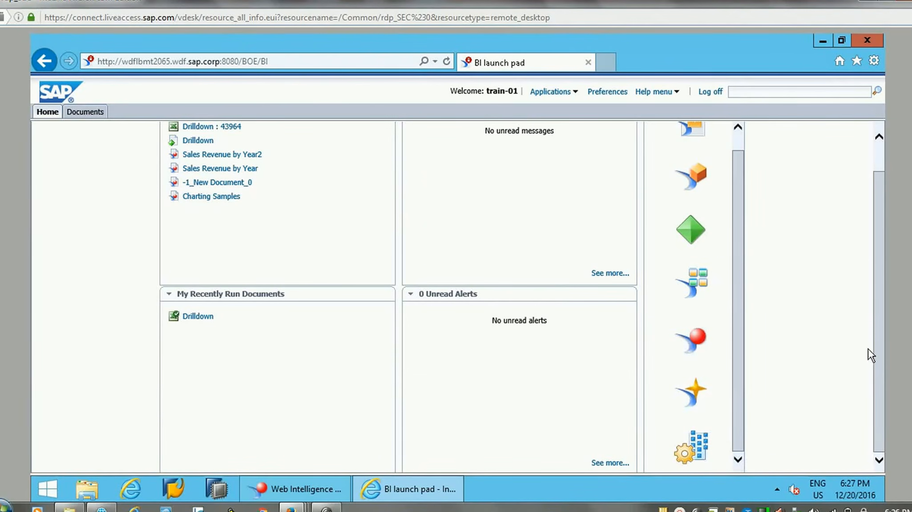
pyautogui.scroll(2, 871, 314)
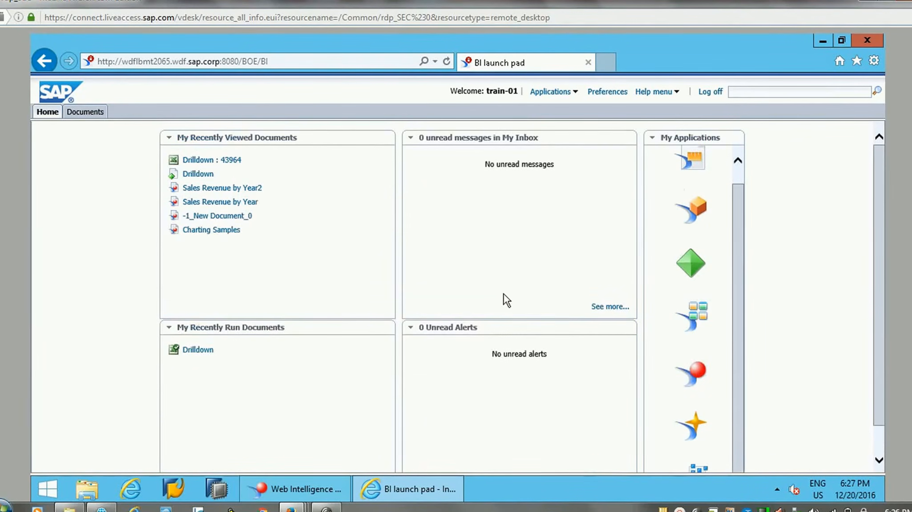
# Step: Open the BI launch pad's document list and expand Public Folders to view its subfolders
pyautogui.click(87, 113)
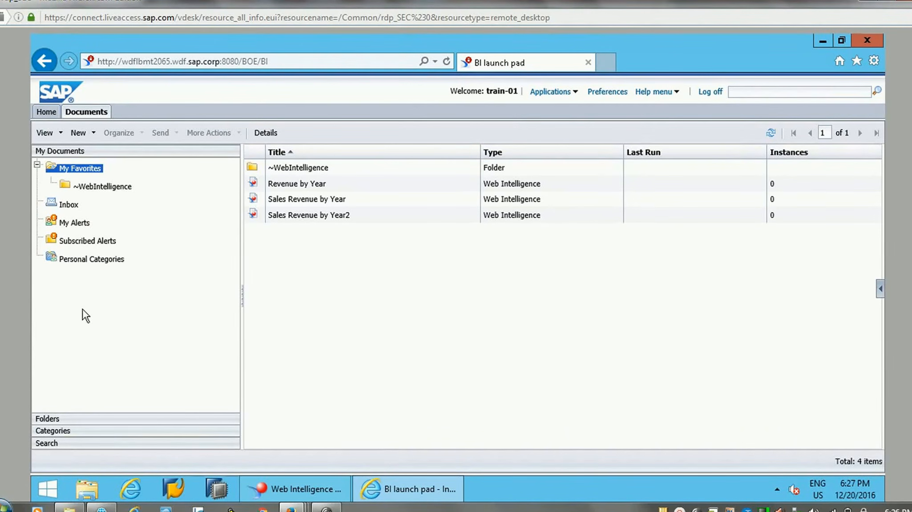
pyautogui.click(64, 416)
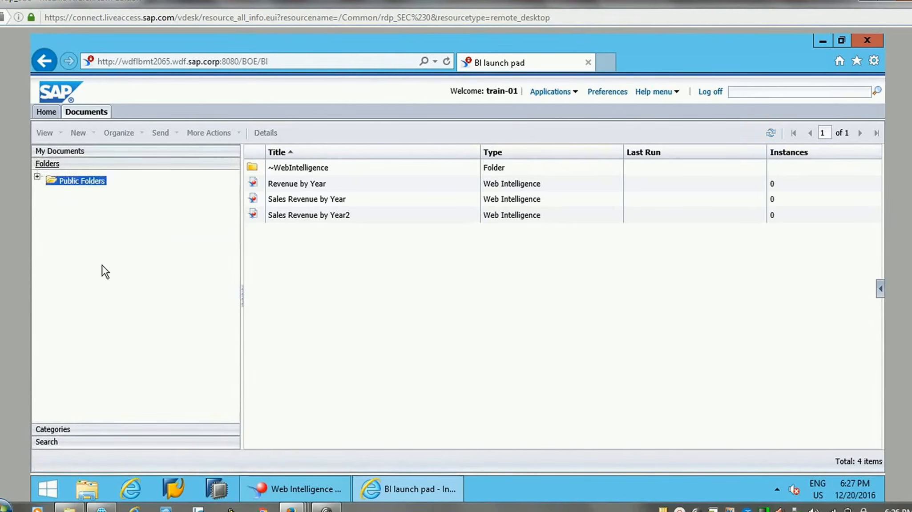
pyautogui.click(37, 177)
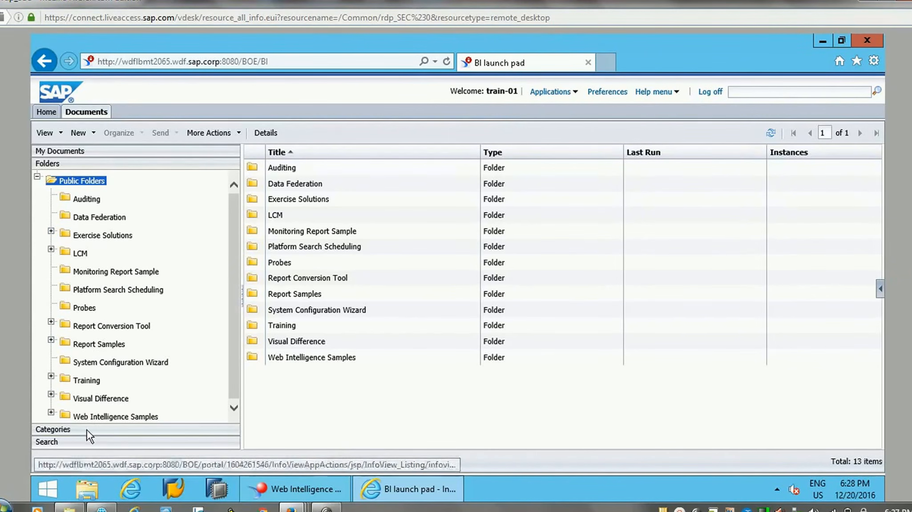
# Step: Browse the Search, Categories, Folders and My Favorites listings, check the open document in Web Intelligence Rich Client, and return to BI launch pad
pyautogui.click(98, 440)
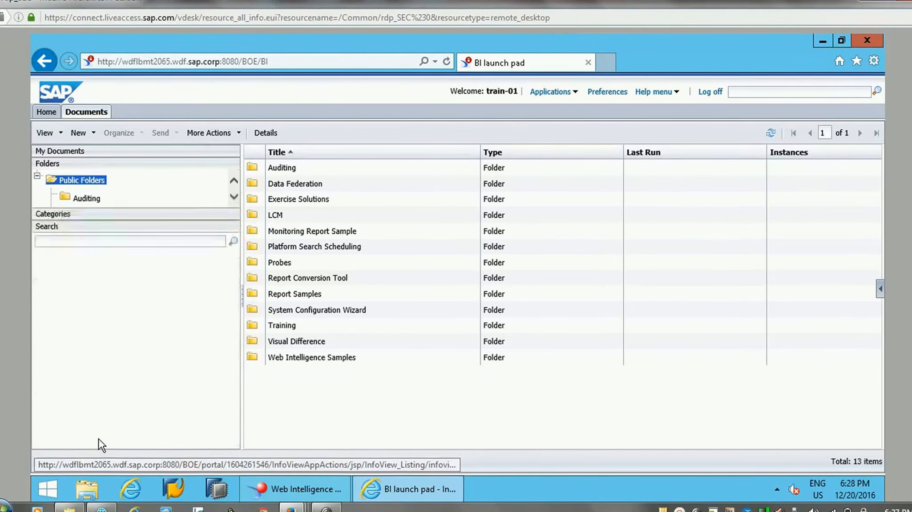
pyautogui.click(79, 177)
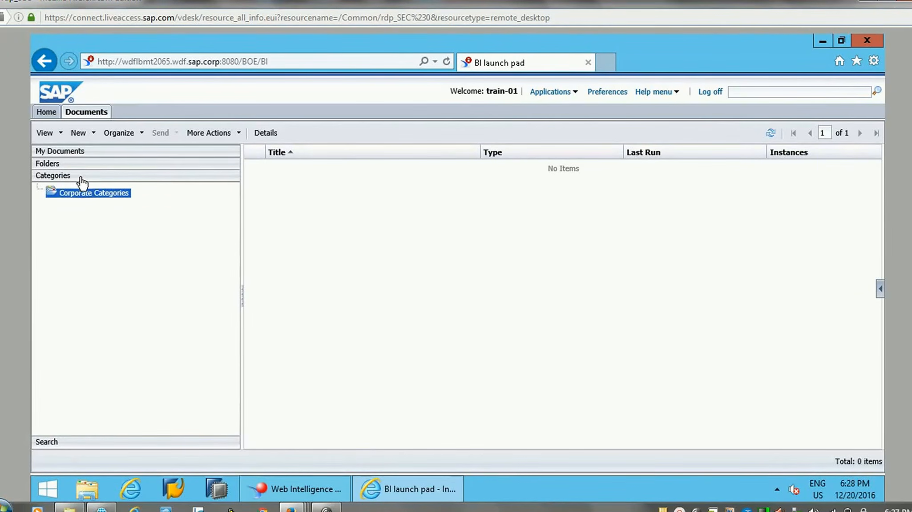
pyautogui.click(82, 194)
pyautogui.click(91, 164)
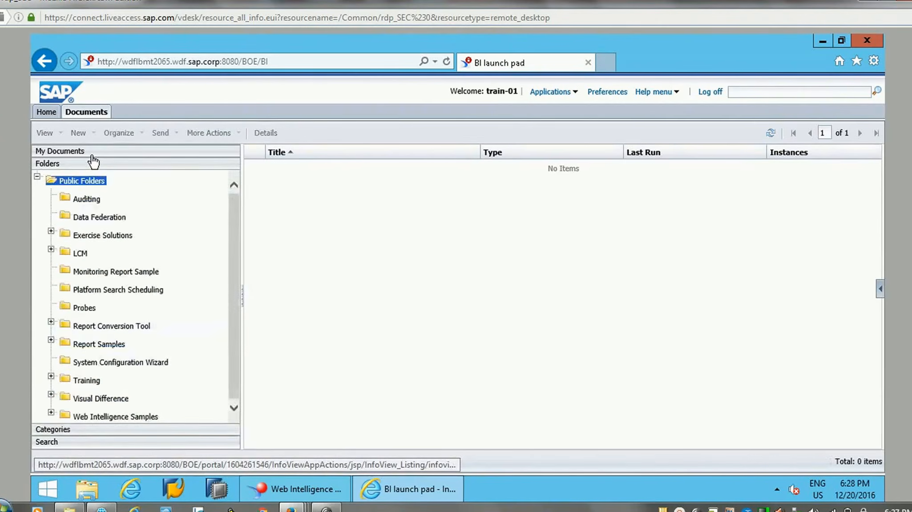
pyautogui.click(91, 153)
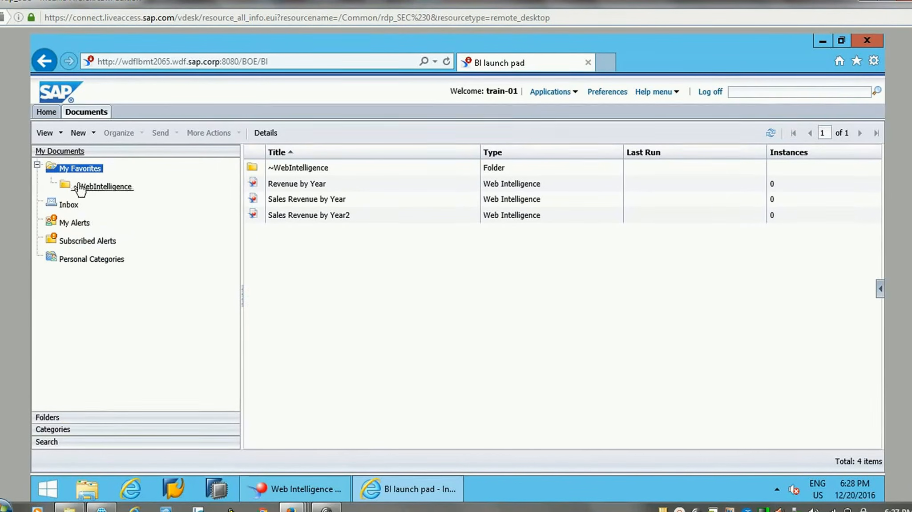
pyautogui.click(303, 488)
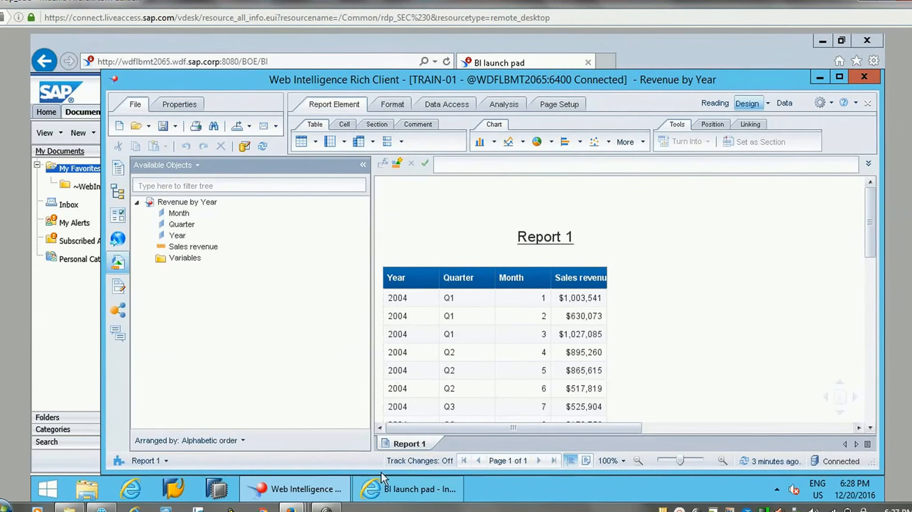
pyautogui.click(400, 485)
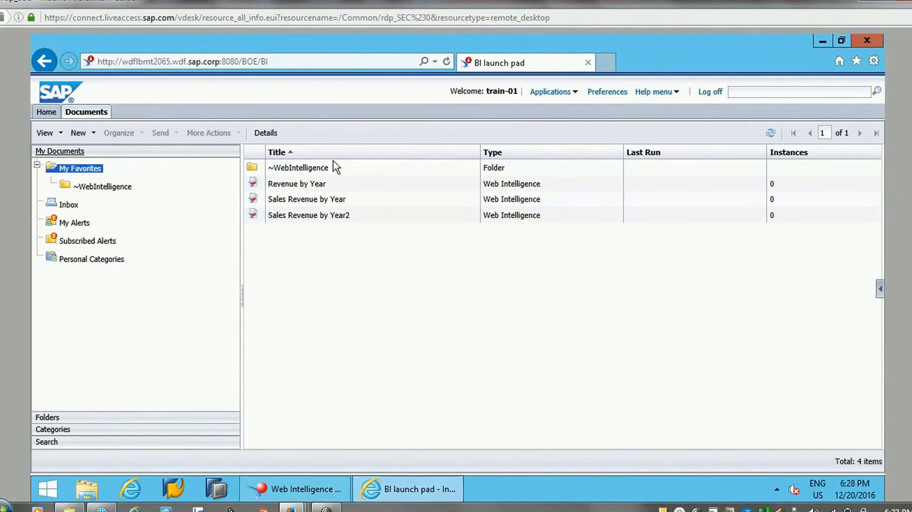
# Step: Open the Revenue by Year document from My Favorites for viewing and dismiss the autosave and recovery notice
pyautogui.click(293, 185)
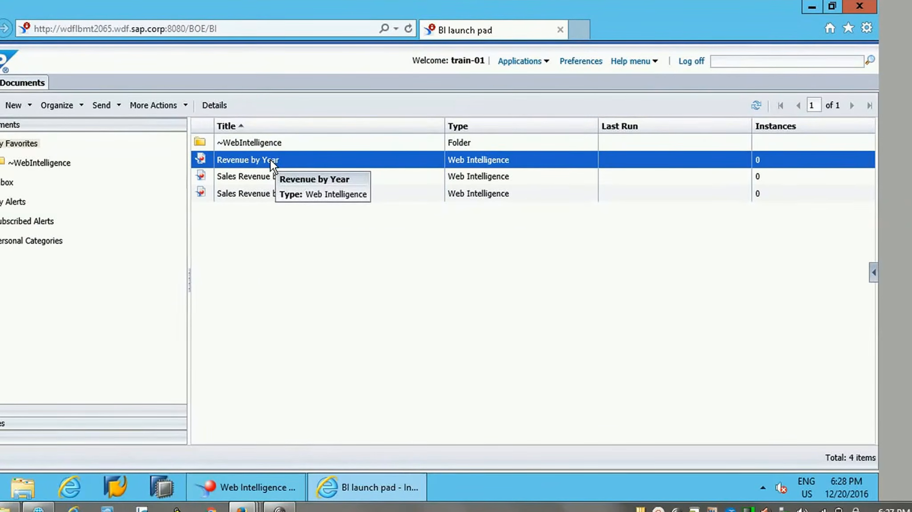
pyautogui.rightClick(270, 159)
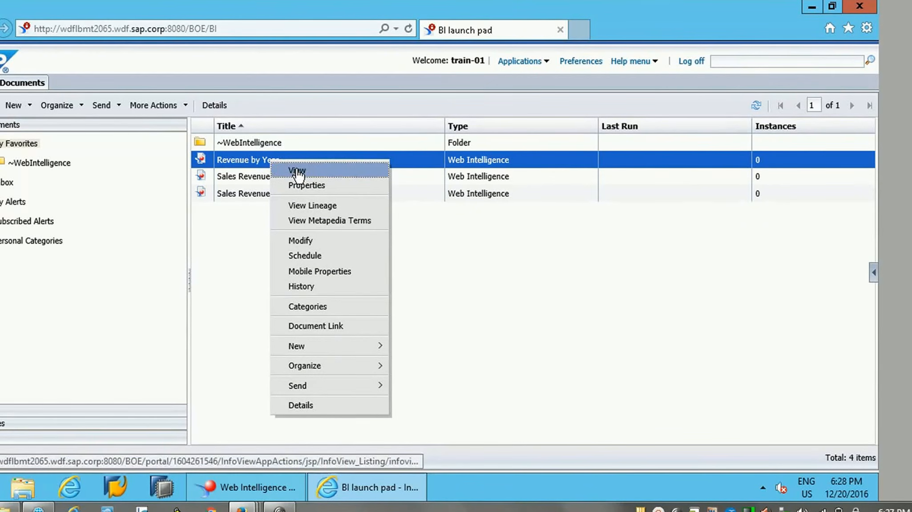
pyautogui.click(234, 260)
pyautogui.doubleClick(268, 161)
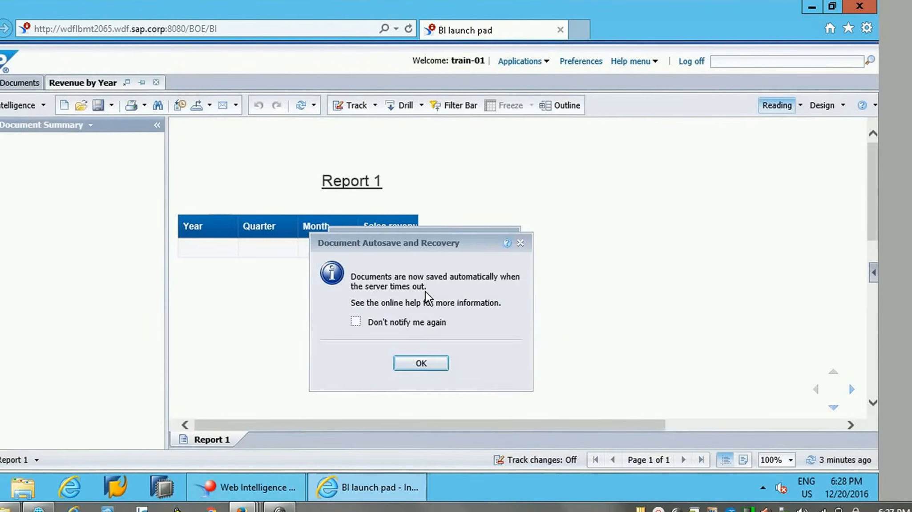
pyautogui.click(427, 362)
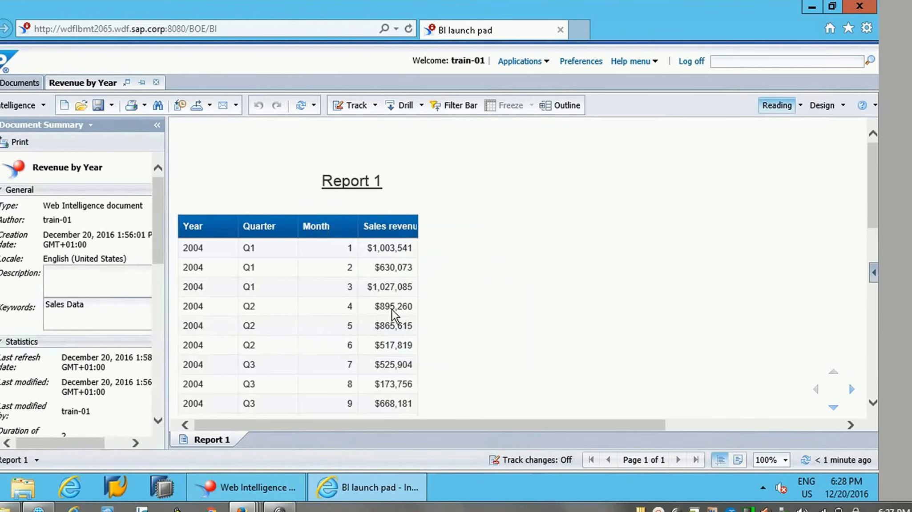
# Step: Examine the Revenue by Year report and its available options for printing, exporting and sending
pyautogui.moveTo(872, 207); pyautogui.dragTo(871, 134)
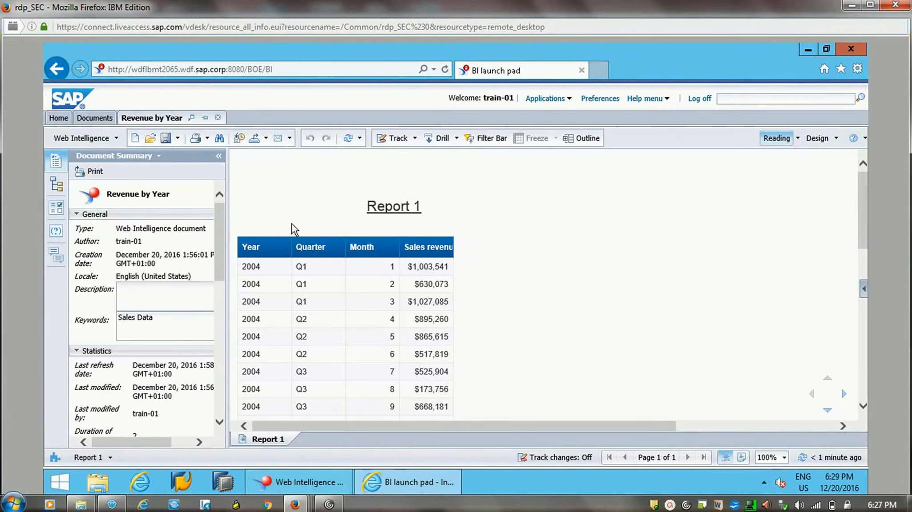
pyautogui.click(207, 139)
pyautogui.click(282, 174)
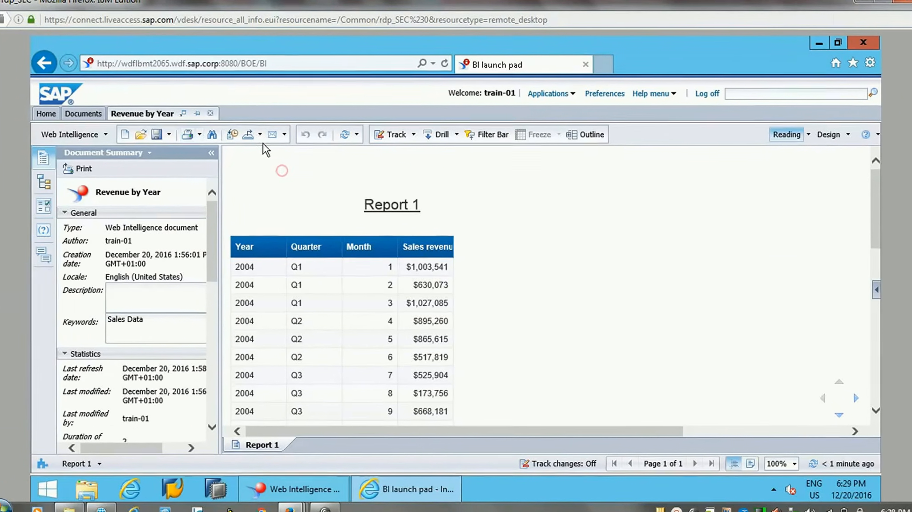
pyautogui.click(265, 138)
pyautogui.moveTo(292, 158)
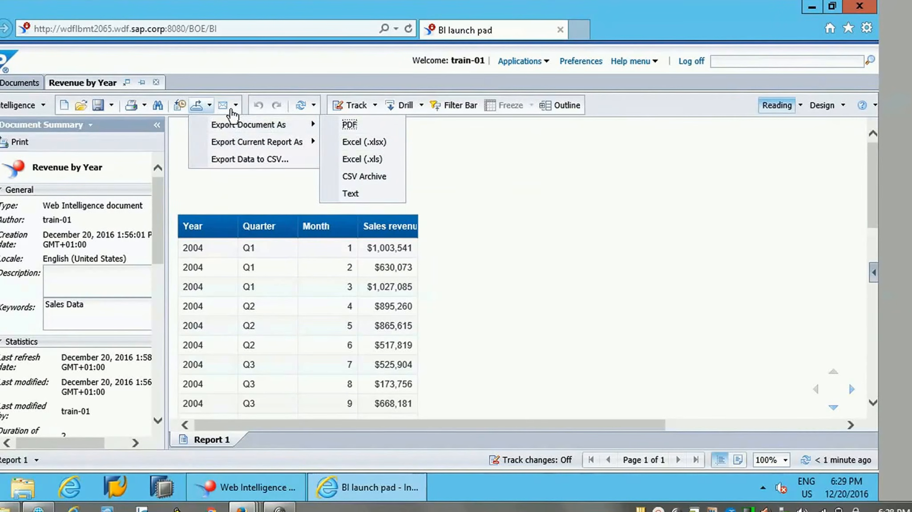
pyautogui.click(235, 105)
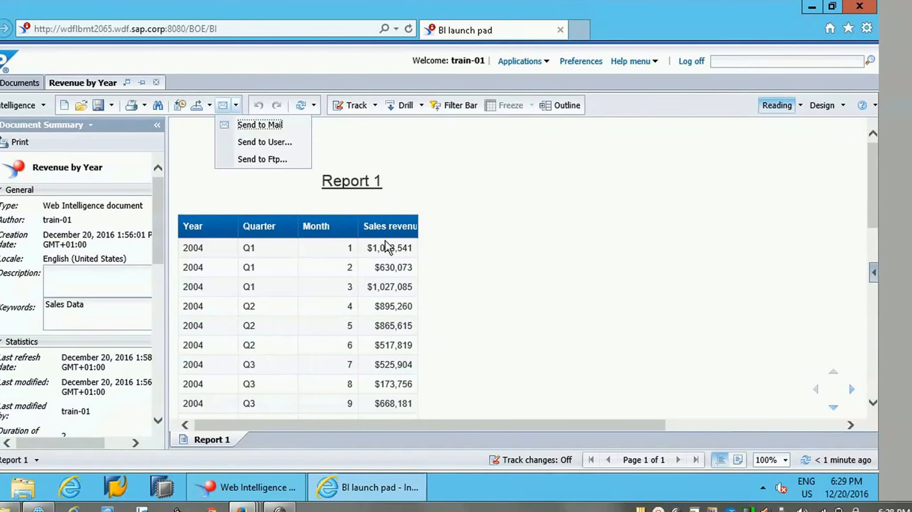
pyautogui.click(262, 73)
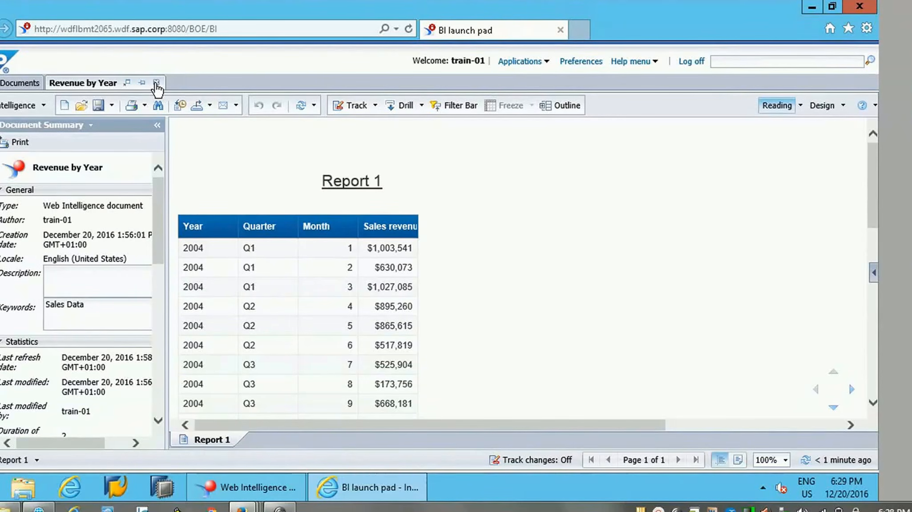
# Step: Close the Revenue by Year report and open the document's scheduling settings at the instance title
pyautogui.click(156, 84)
pyautogui.click(271, 266)
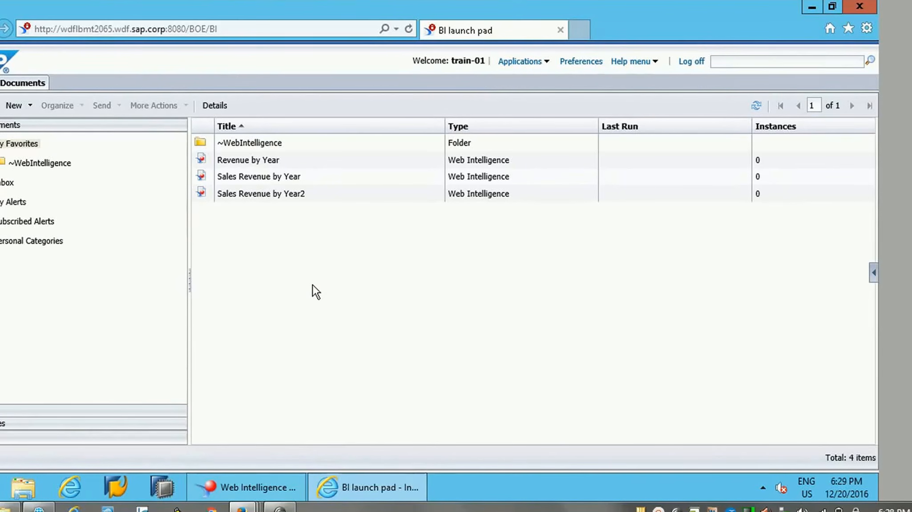
pyautogui.rightClick(255, 162)
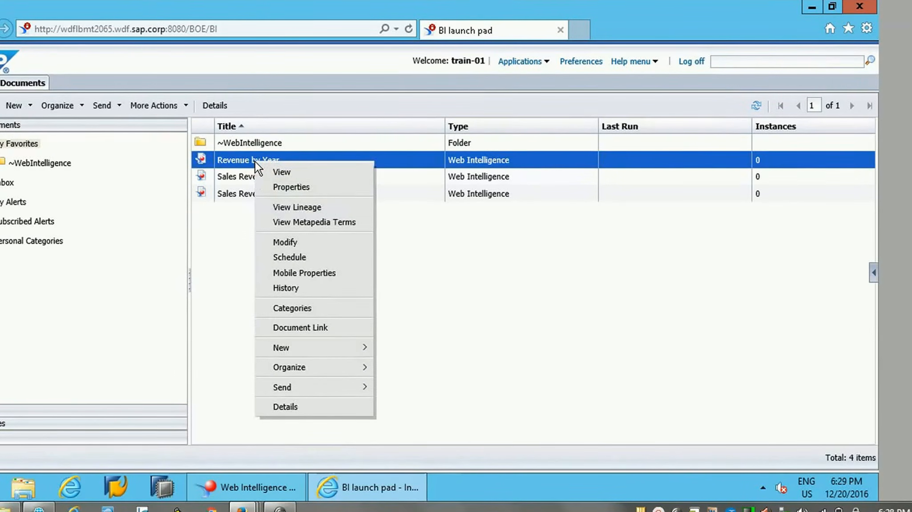
pyautogui.click(288, 259)
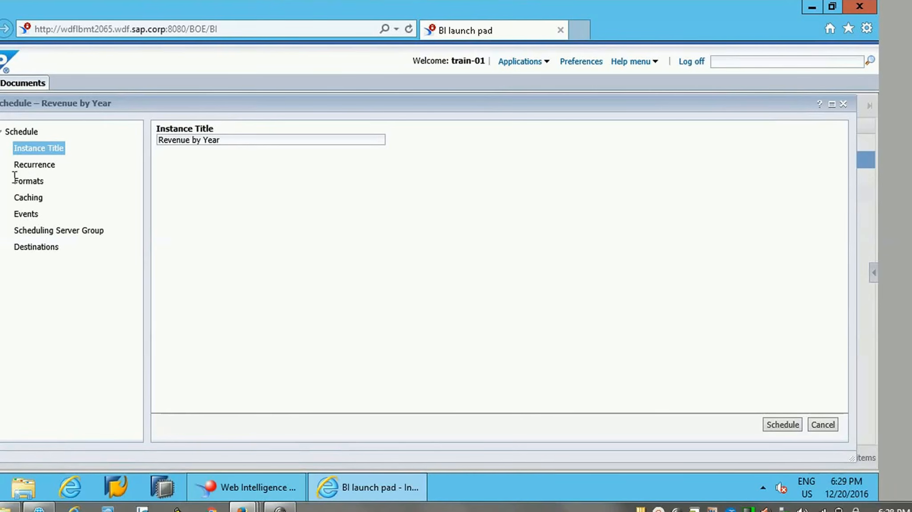
pyautogui.moveTo(221, 140); pyautogui.dragTo(151, 138)
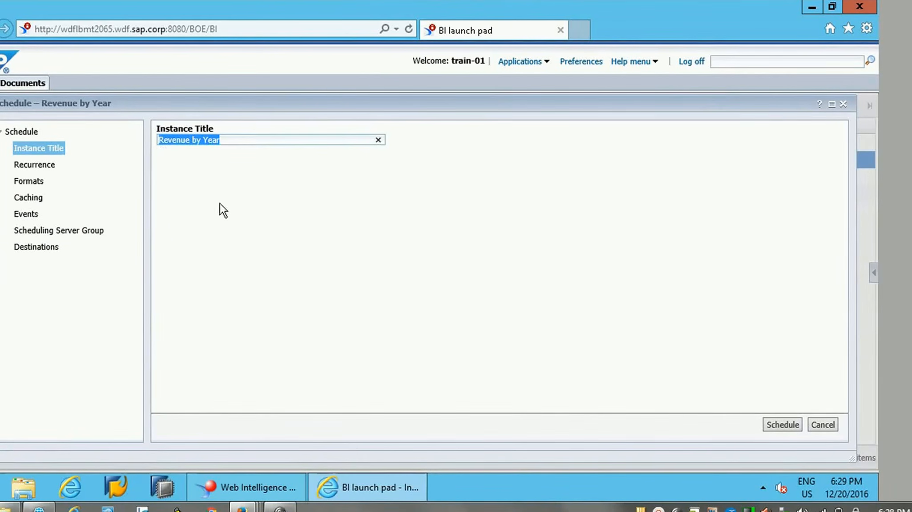
# Step: Try the Hourly, Nth Day of Month with day 5, and Weekly recurrences, and return the schedule to run Now
pyautogui.click(50, 168)
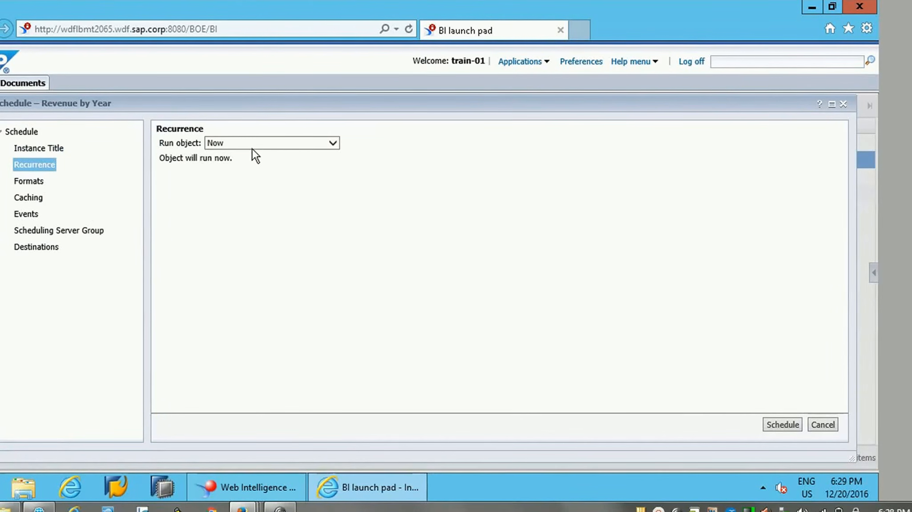
pyautogui.click(266, 146)
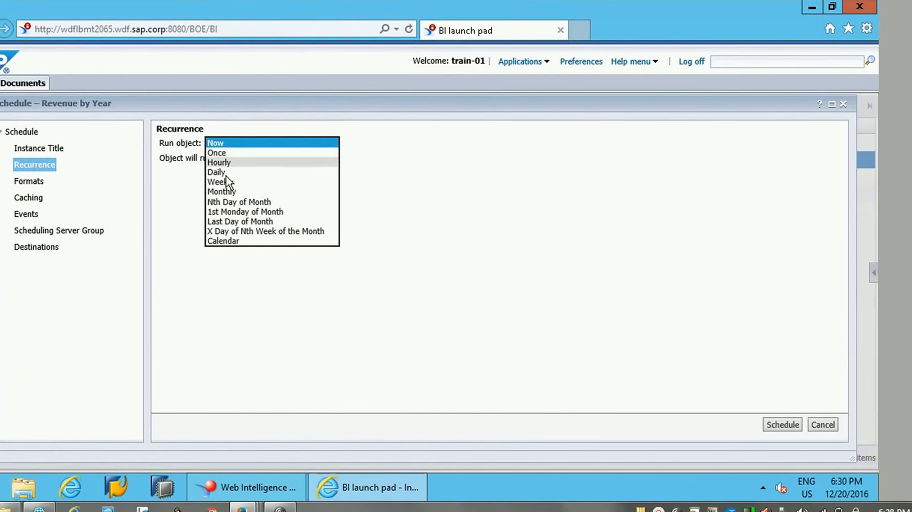
pyautogui.click(236, 162)
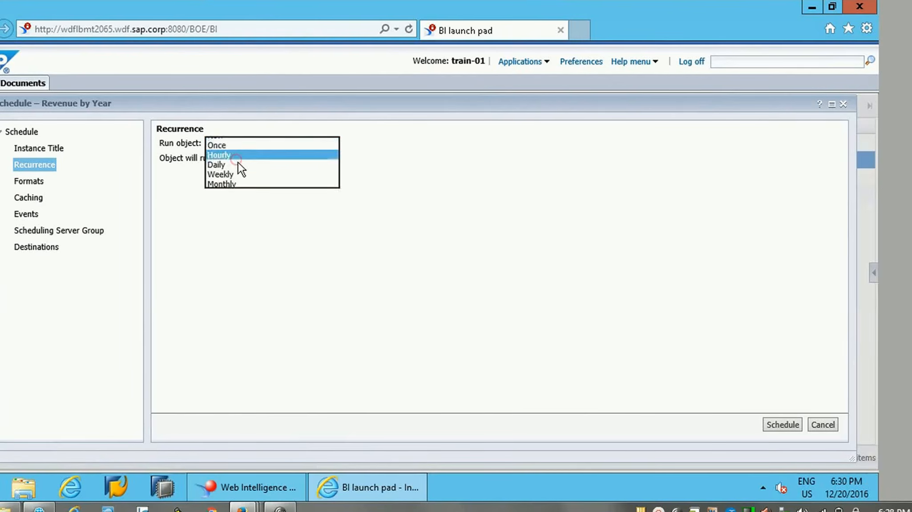
pyautogui.click(222, 170)
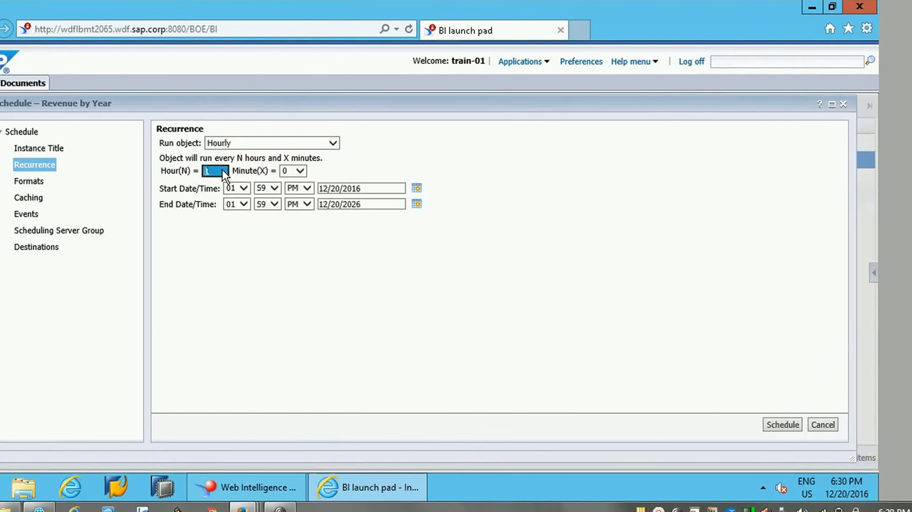
pyautogui.click(247, 144)
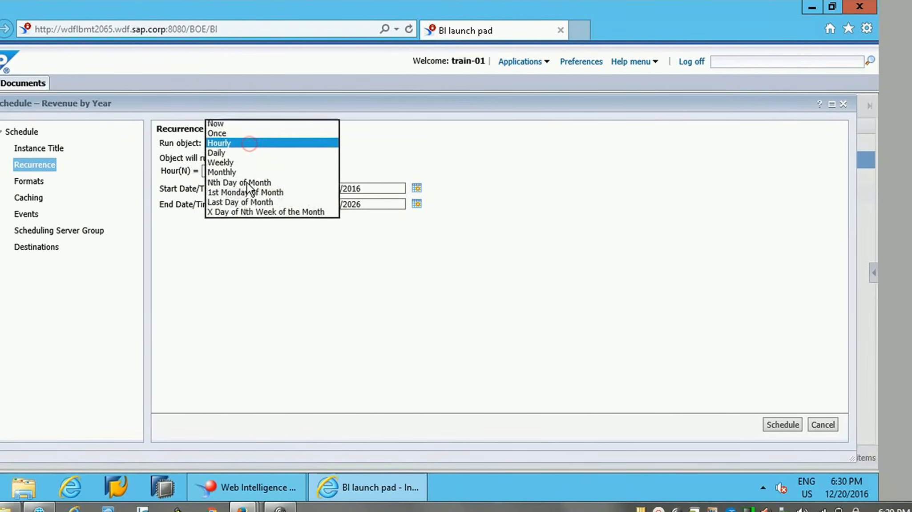
pyautogui.click(233, 181)
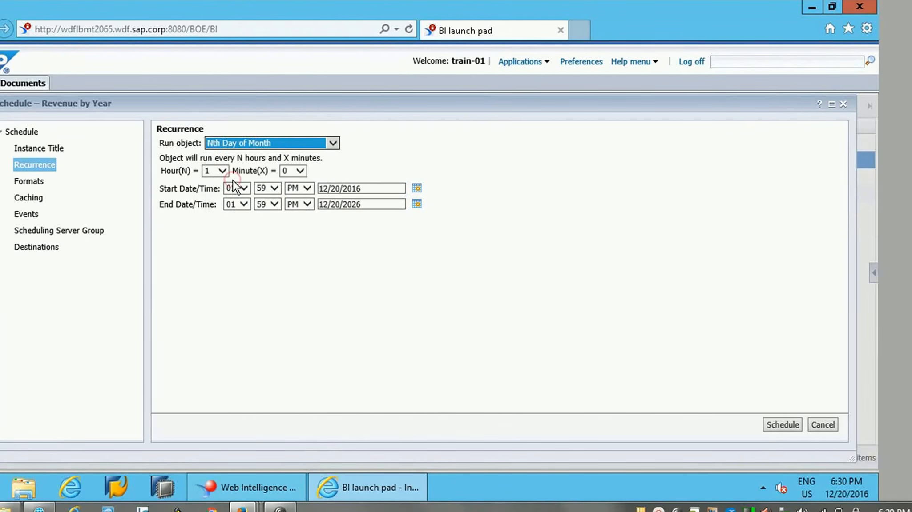
pyautogui.click(217, 172)
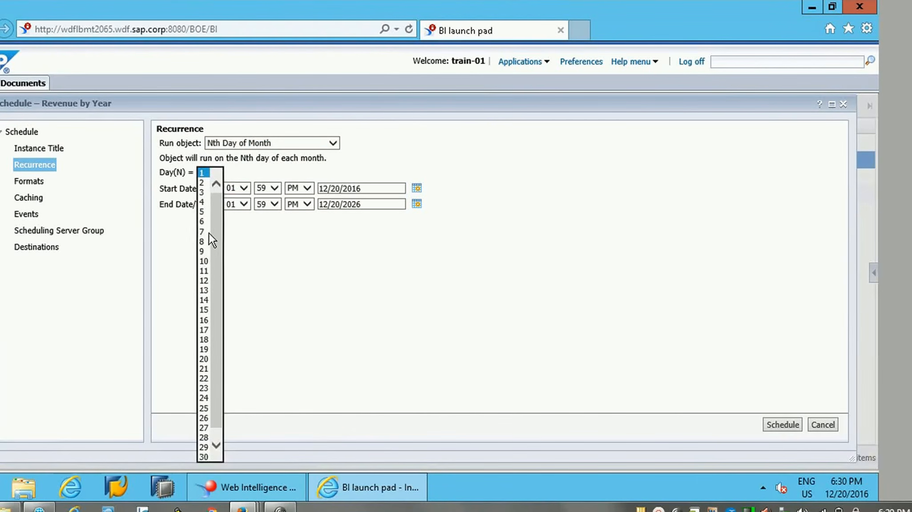
pyautogui.click(203, 212)
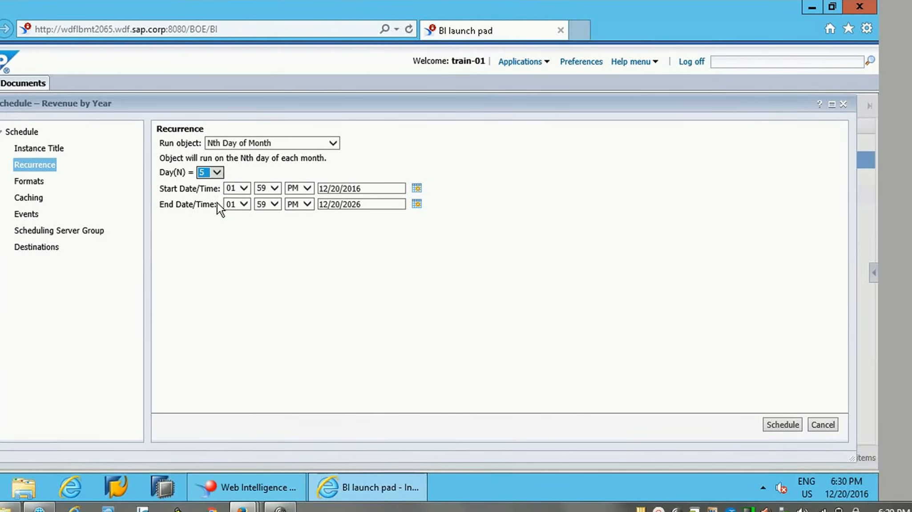
pyautogui.click(273, 144)
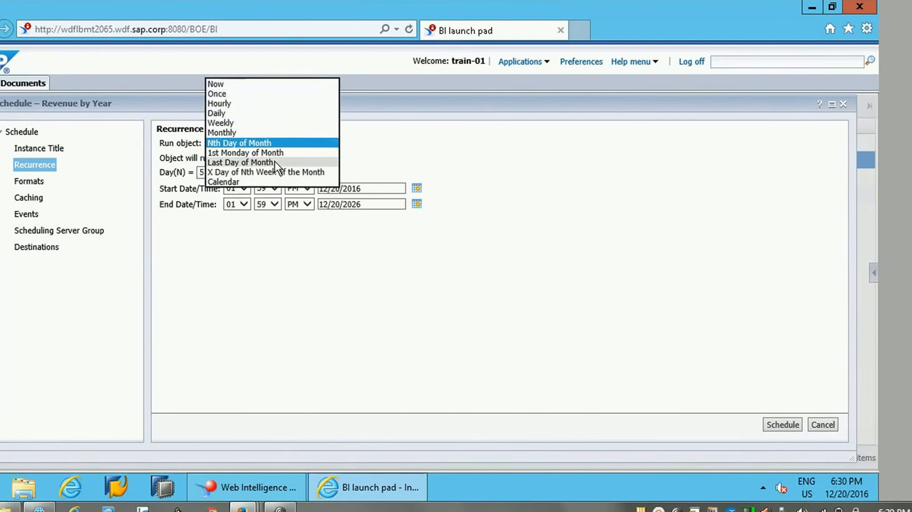
pyautogui.click(226, 123)
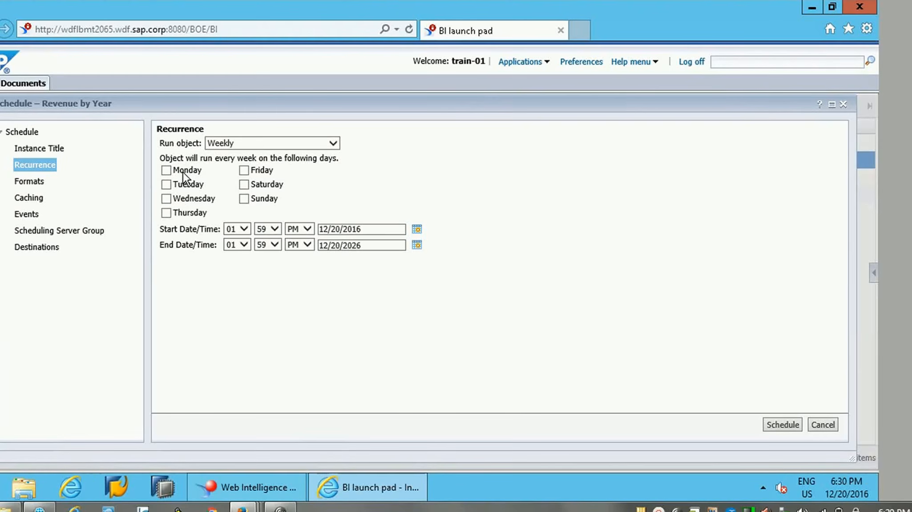
pyautogui.click(266, 148)
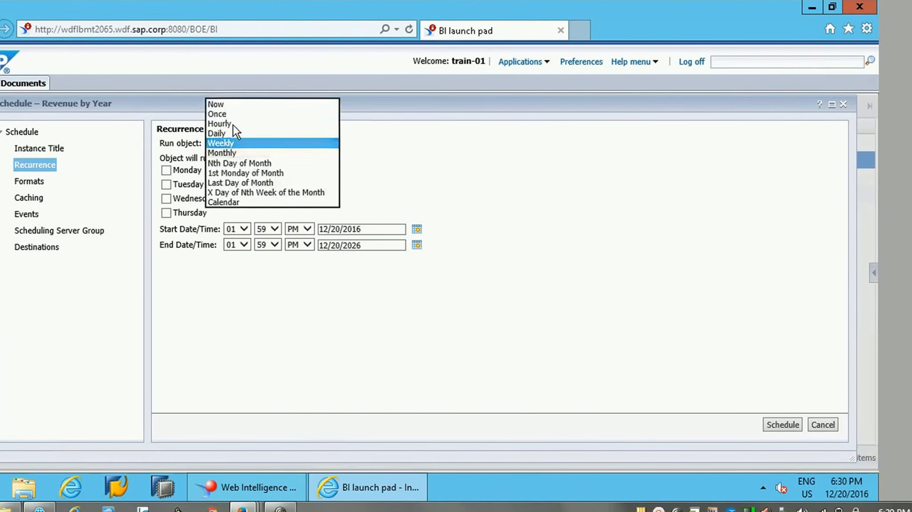
pyautogui.click(227, 106)
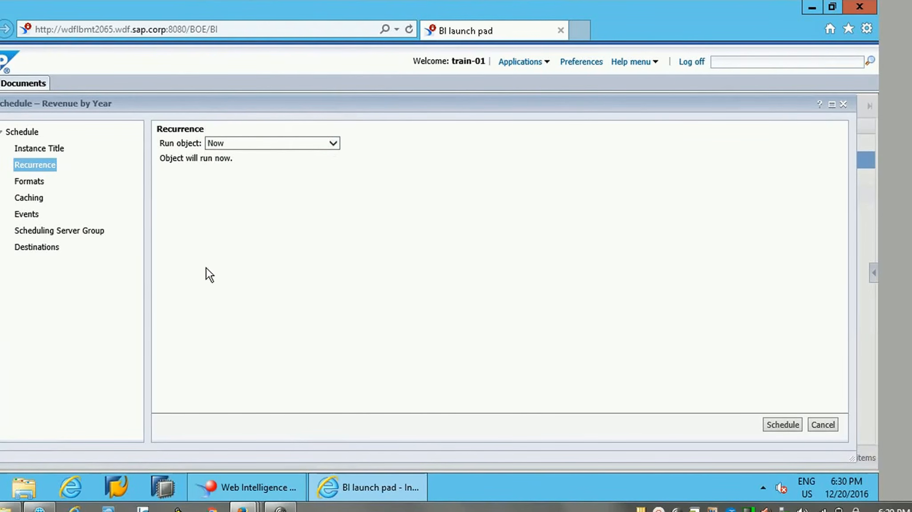
# Step: Set the schedule's output format to Microsoft Excel and review its caching and event settings
pyautogui.click(30, 182)
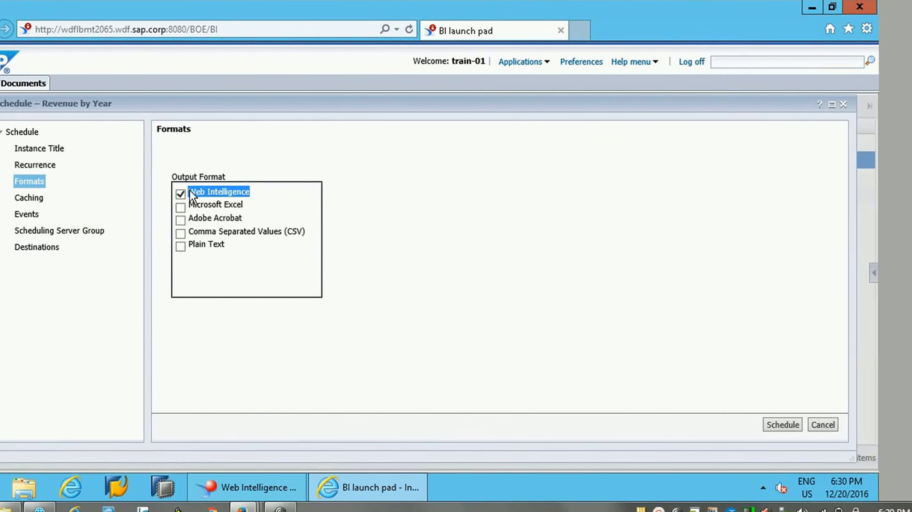
pyautogui.click(181, 207)
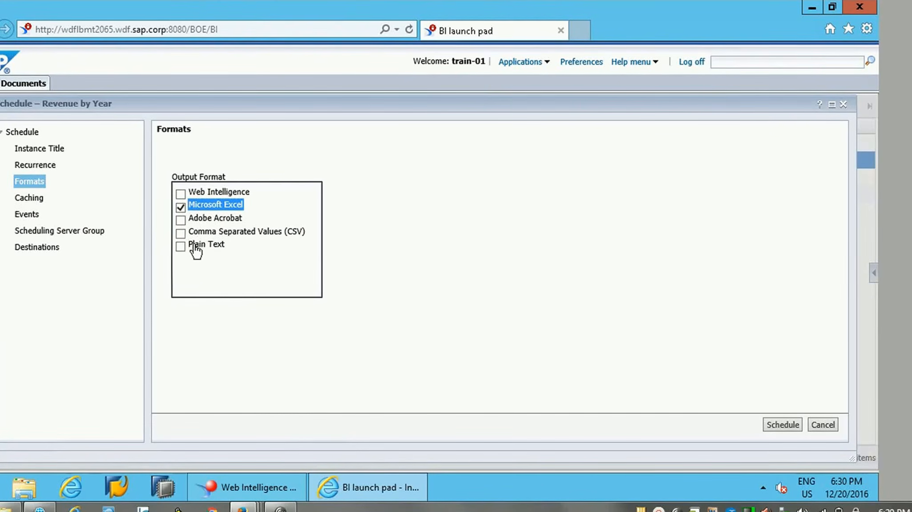
pyautogui.click(28, 199)
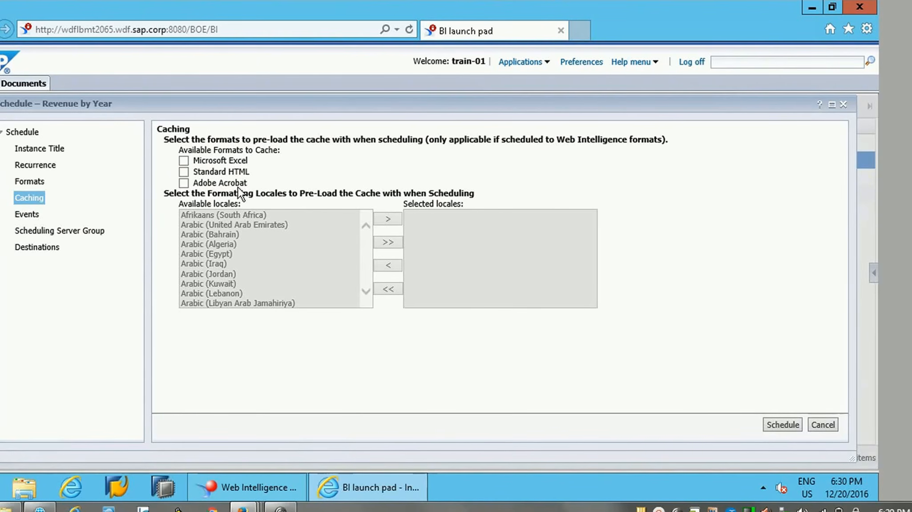
pyautogui.click(26, 215)
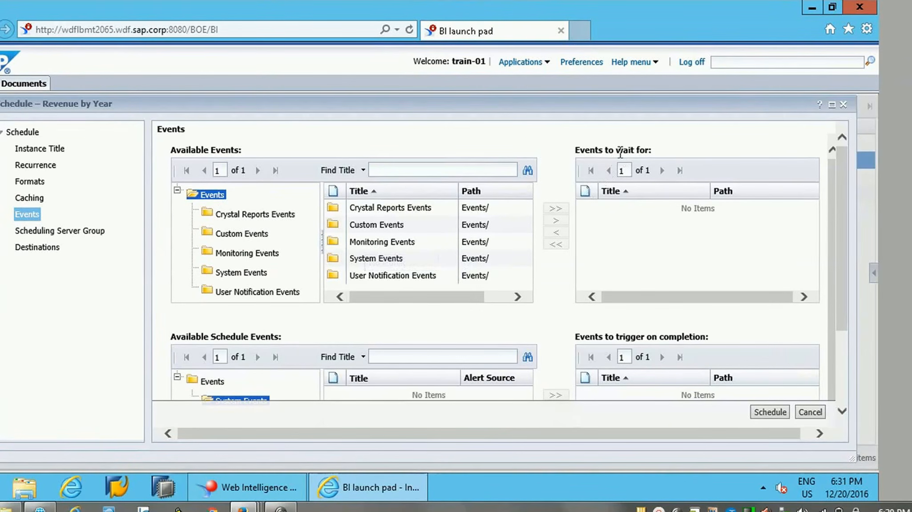
# Step: Review the available Monitoring, Custom and Crystal Reports events, and view the scheduling server group settings
pyautogui.click(363, 242)
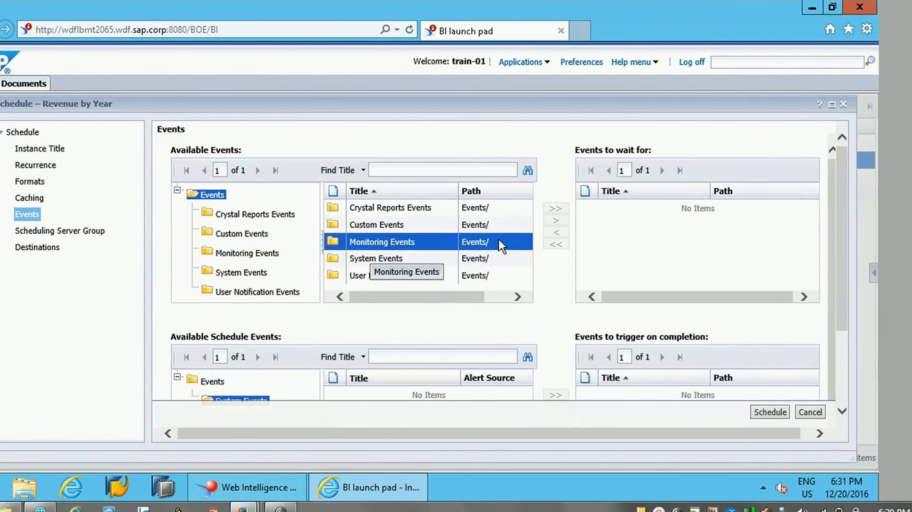
pyautogui.doubleClick(385, 242)
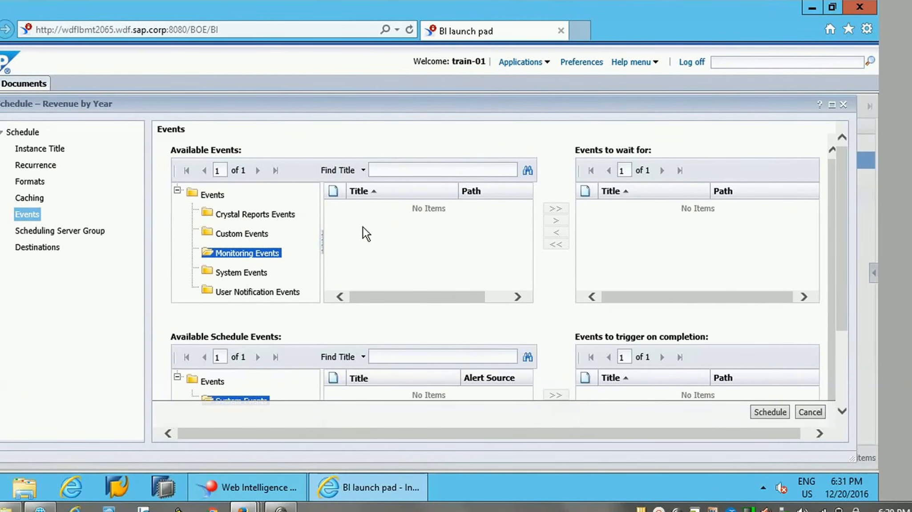
pyautogui.click(242, 234)
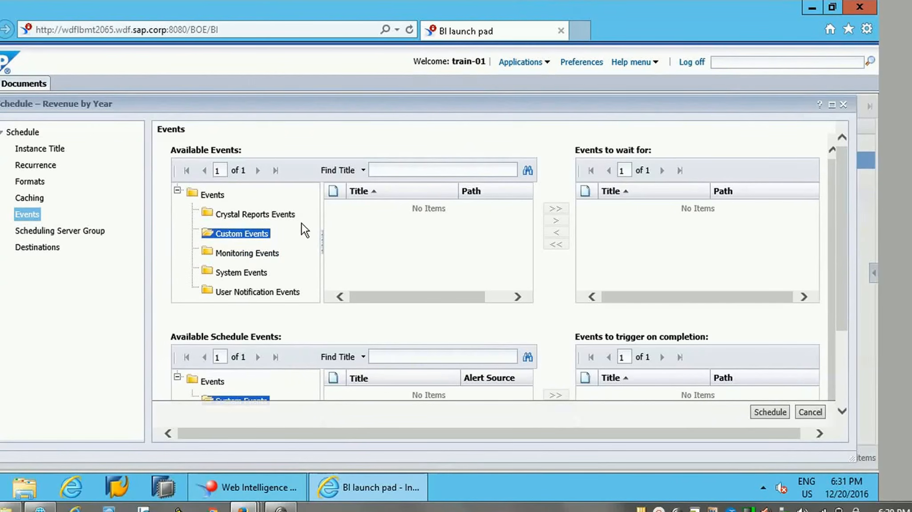
pyautogui.click(267, 215)
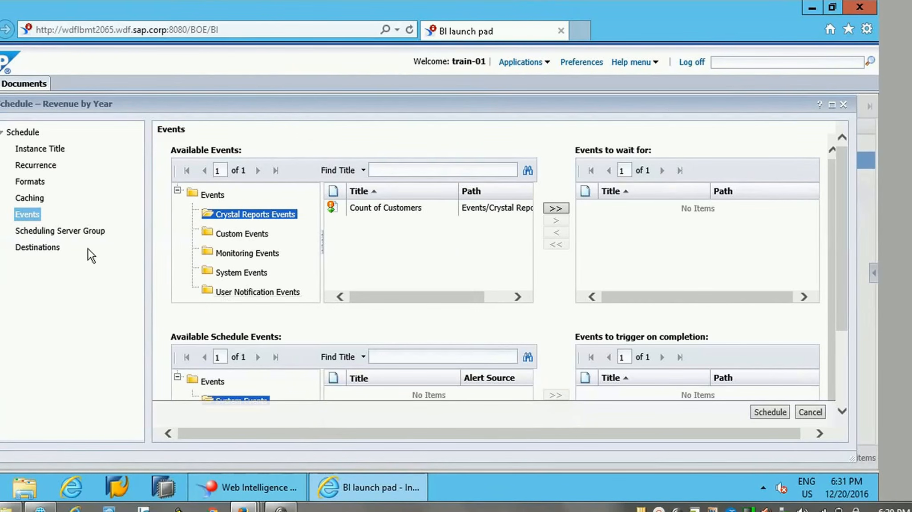
pyautogui.click(49, 231)
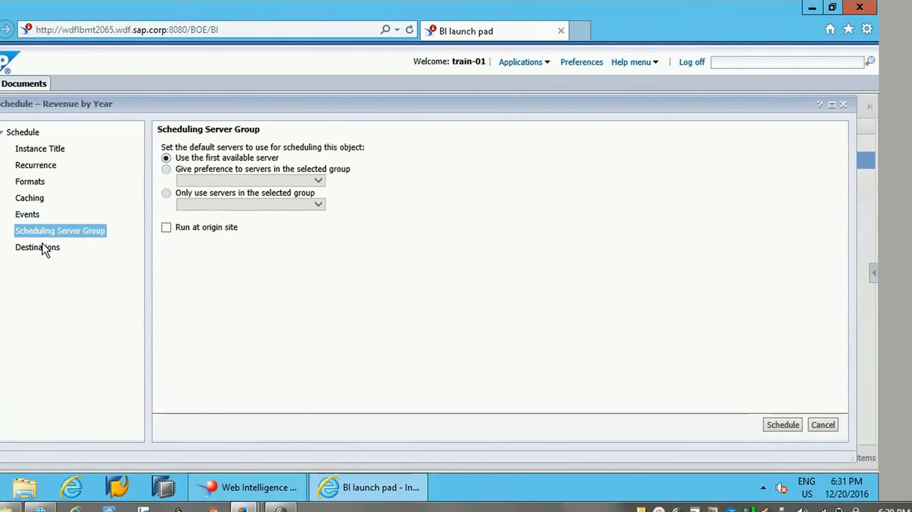
# Step: Set the schedule's destination to BI Inbox with train-01 as the recipient, and schedule the document
pyautogui.click(34, 248)
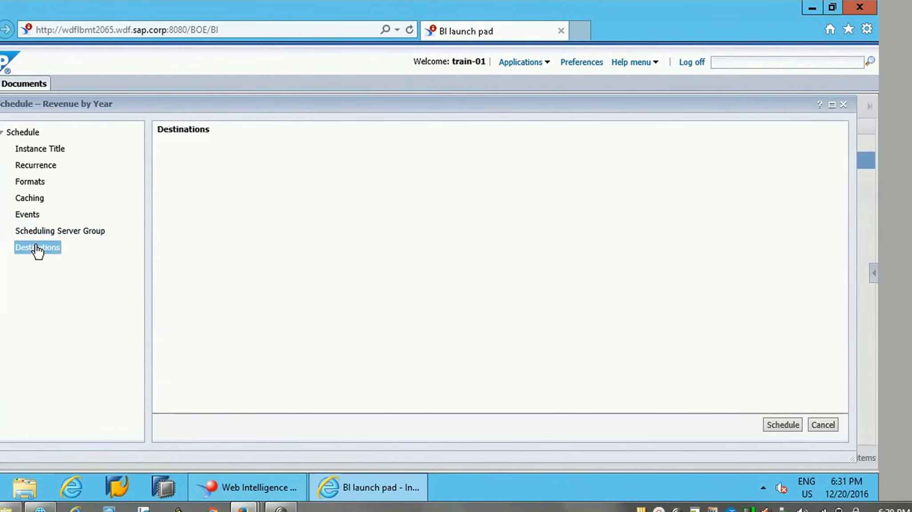
pyautogui.click(236, 157)
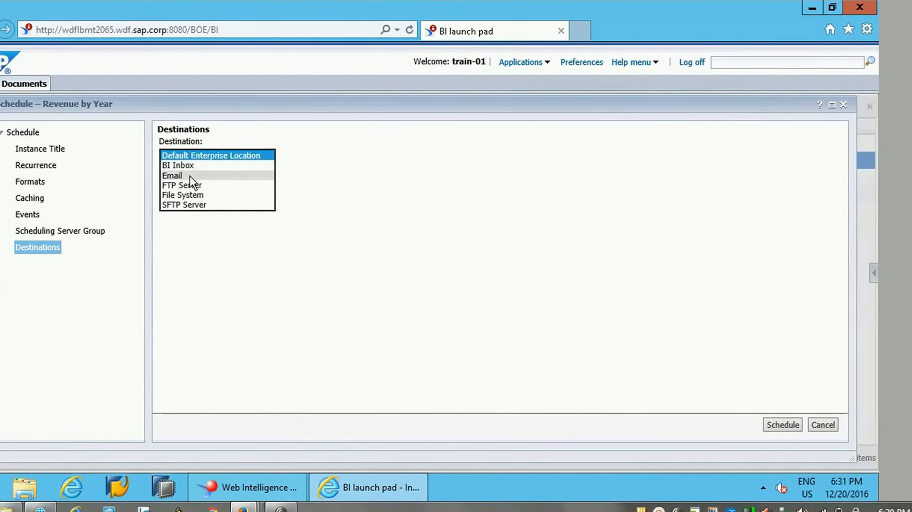
pyautogui.click(206, 166)
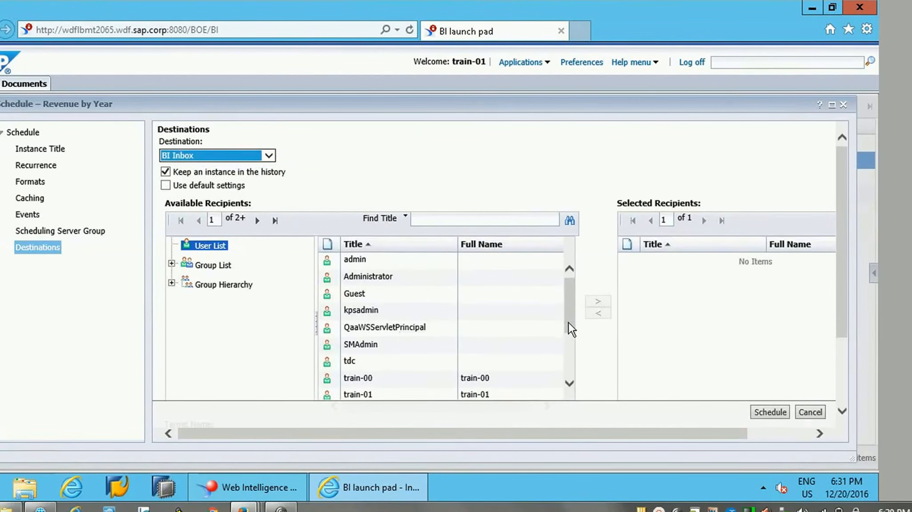
pyautogui.moveTo(567, 323); pyautogui.dragTo(568, 355)
pyautogui.click(368, 314)
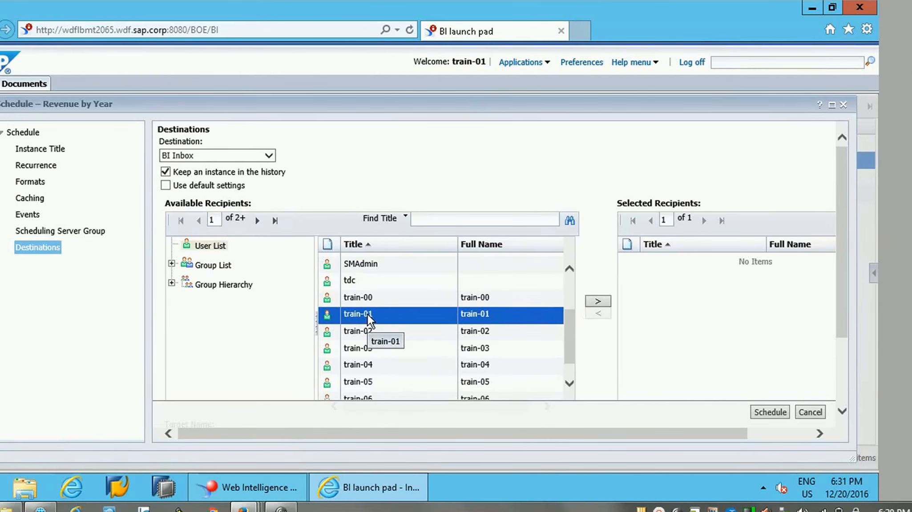
pyautogui.click(597, 301)
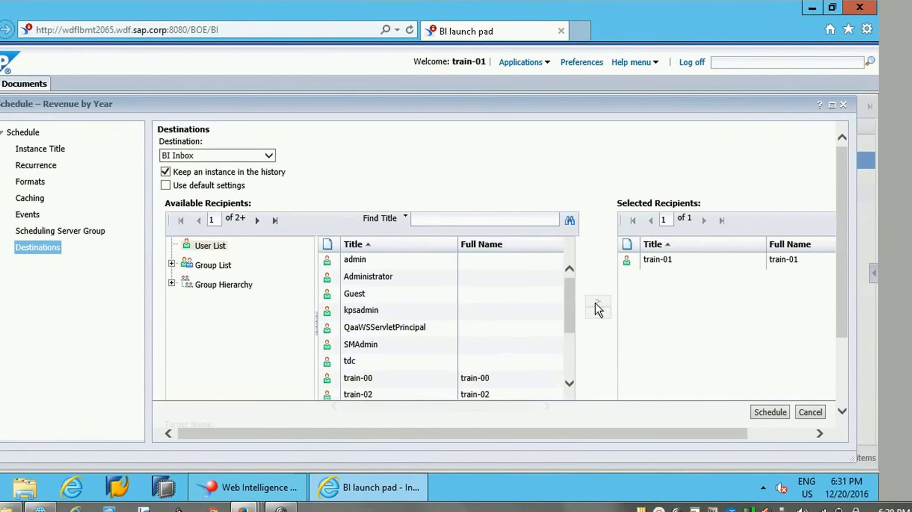
pyautogui.moveTo(570, 320); pyautogui.dragTo(556, 264)
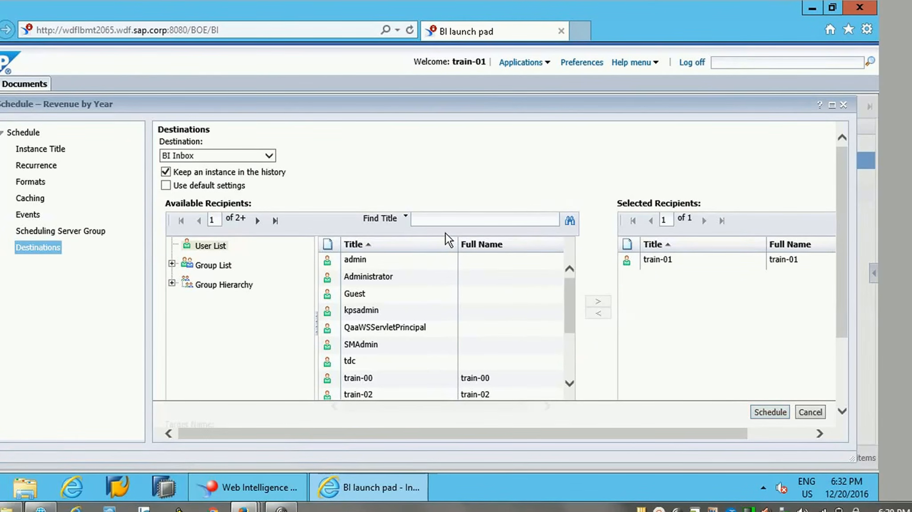
pyautogui.click(770, 412)
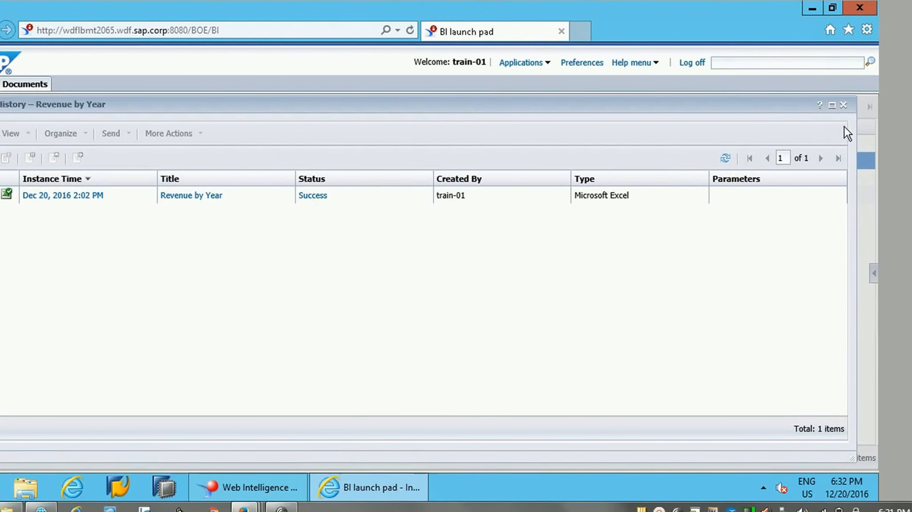
# Step: Close the instance history and open the newly received Revenue by Year Excel file from the Inbox in a maximized window
pyautogui.click(844, 106)
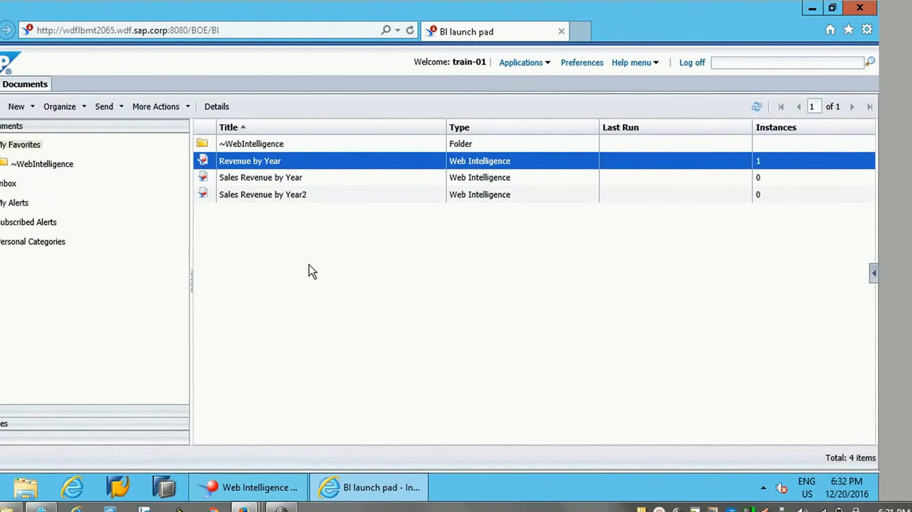
pyautogui.click(7, 184)
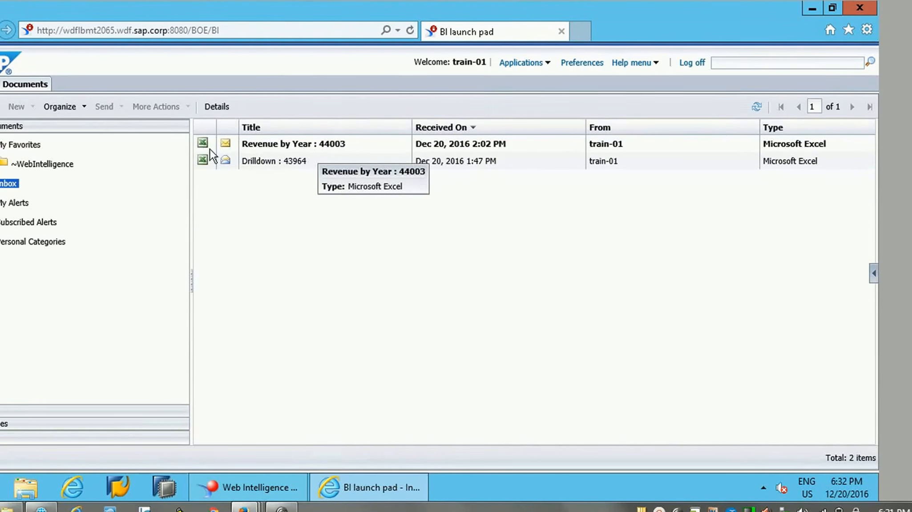
pyautogui.doubleClick(279, 146)
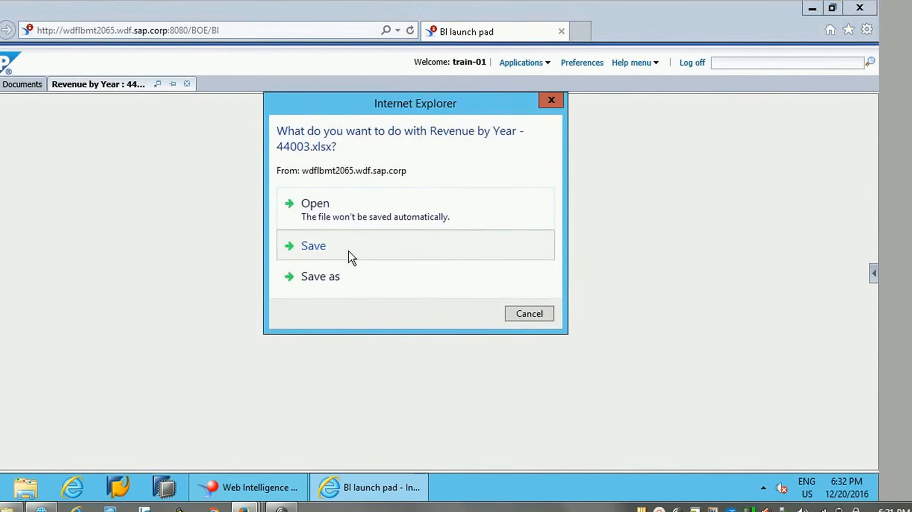
pyautogui.click(336, 223)
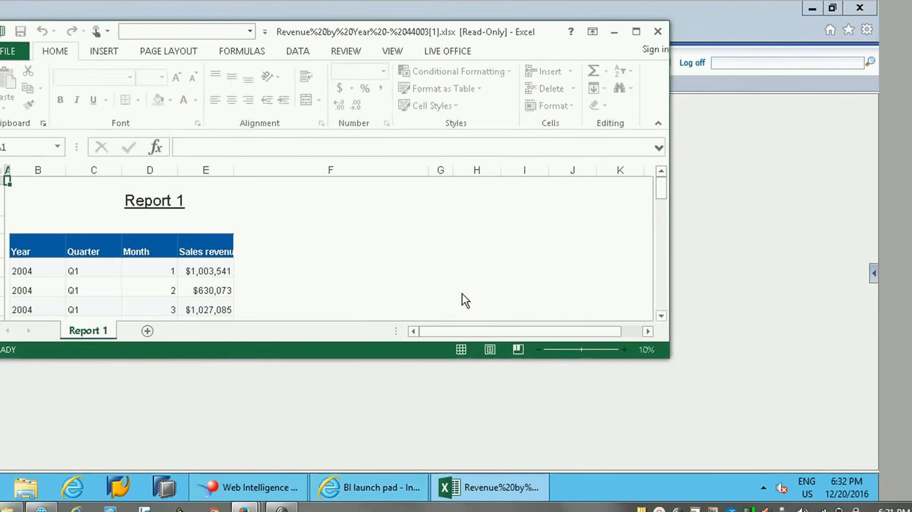
pyautogui.click(636, 31)
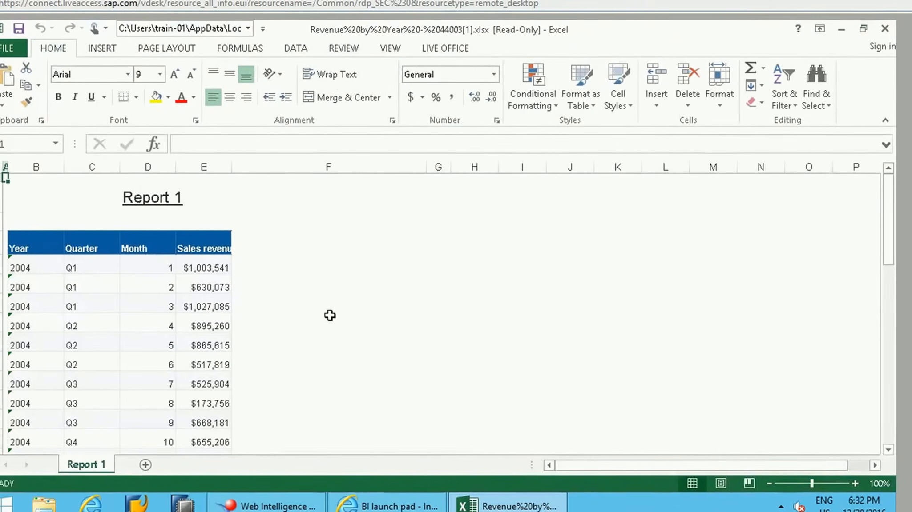
# Step: Look through the sales revenue rows of Report 1 in the Excel workbook and close it
pyautogui.click(186, 354)
pyautogui.press('Down')
pyautogui.press('Down')
pyautogui.press('Down')
pyautogui.press('Down')
pyautogui.press('Down')
pyautogui.press('Down')
pyautogui.press('Down')
pyautogui.press('Down')
pyautogui.press('Down')
pyautogui.press('Down')
pyautogui.press('Down')
pyautogui.press('Down')
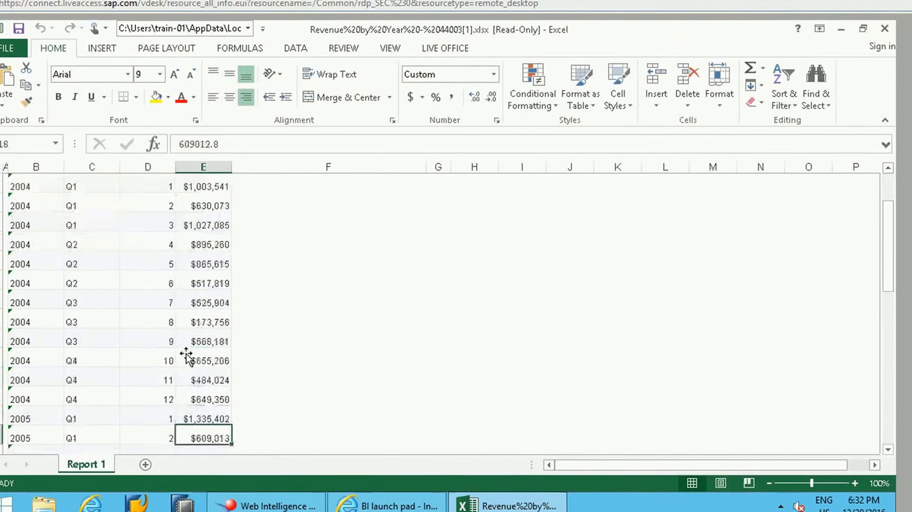
pyautogui.click(885, 28)
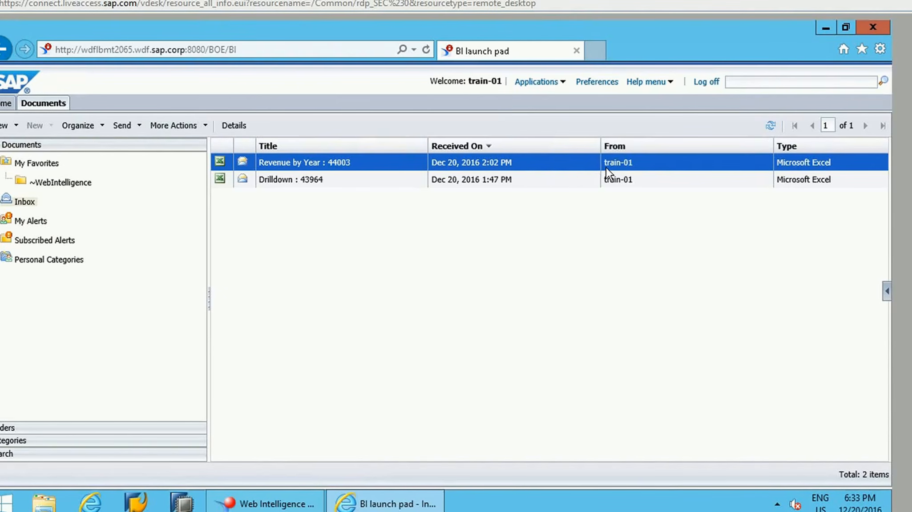
# Step: Open the user preferences, explore the custom Home tab selection in the General settings, and restore the administrator-defined defaults
pyautogui.click(605, 87)
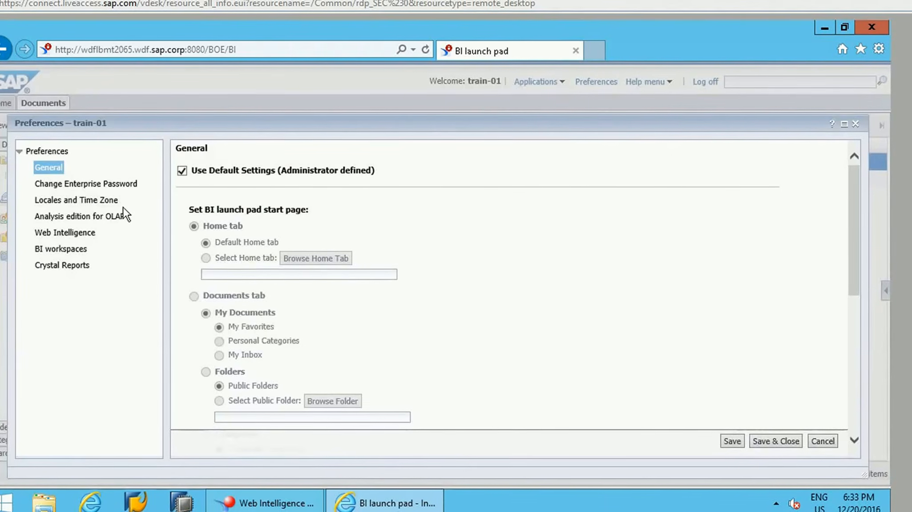
pyautogui.click(194, 172)
pyautogui.click(185, 171)
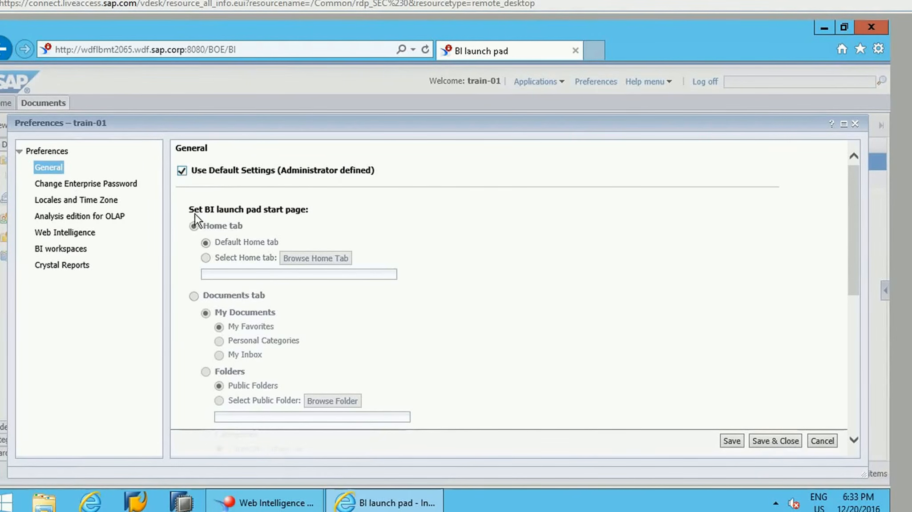
pyautogui.click(201, 171)
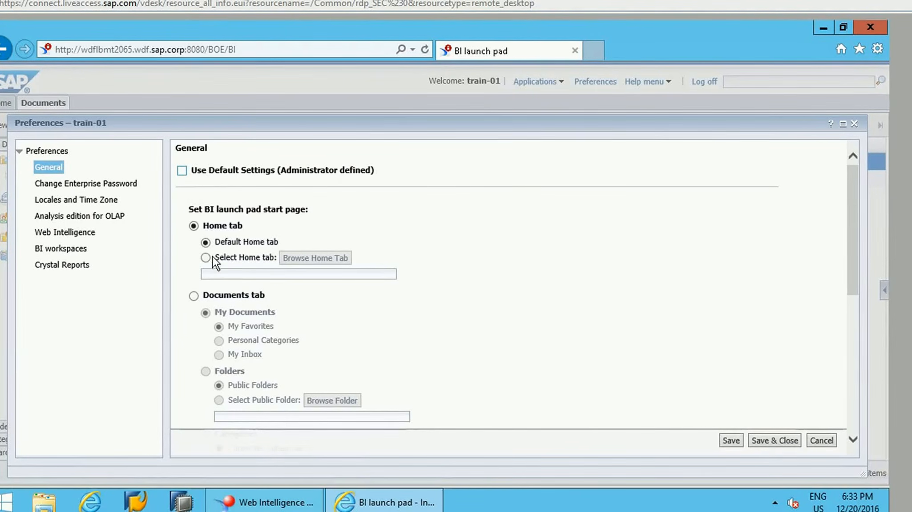
pyautogui.click(228, 259)
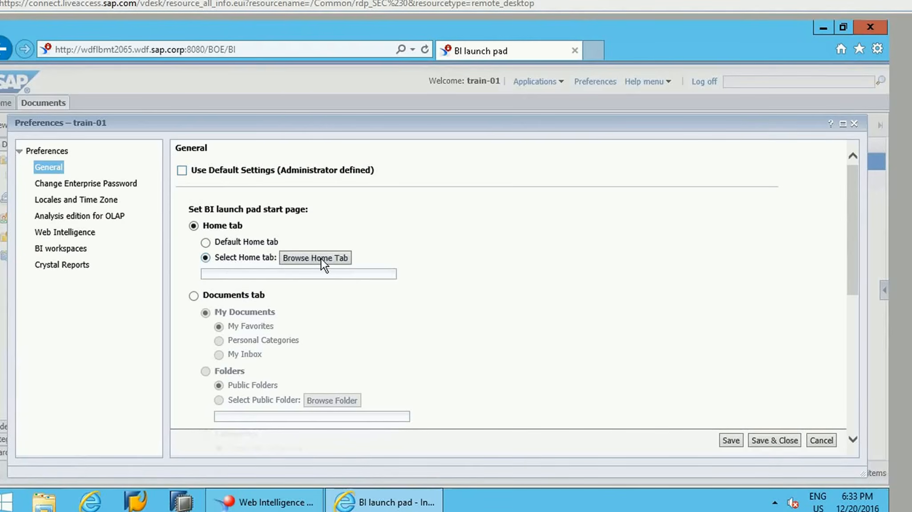
pyautogui.click(320, 258)
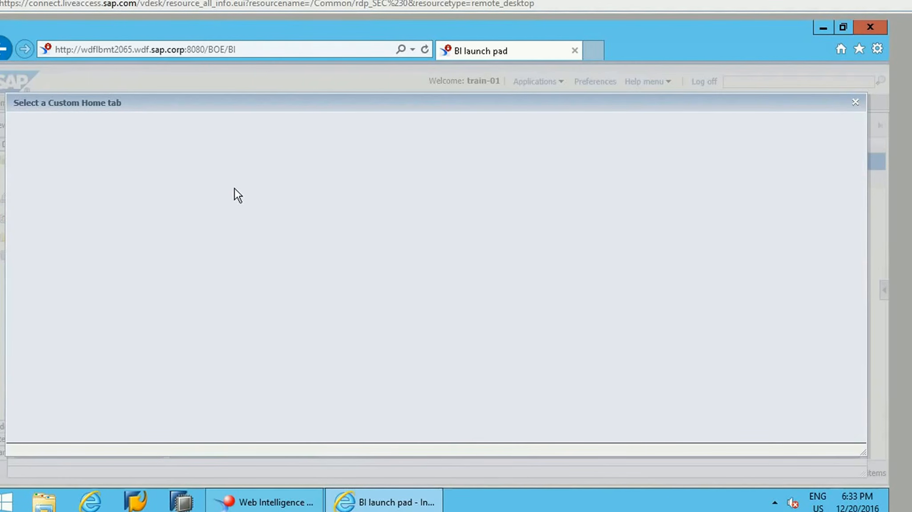
pyautogui.click(855, 104)
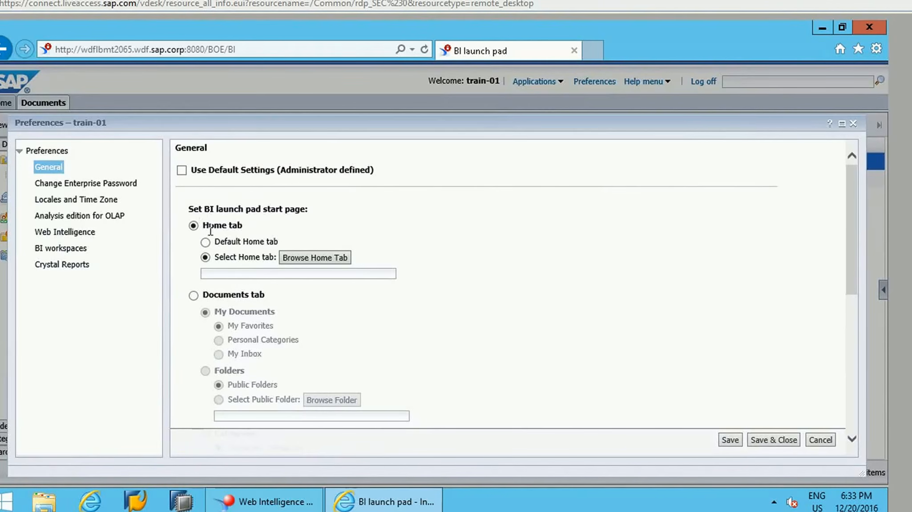
pyautogui.click(192, 169)
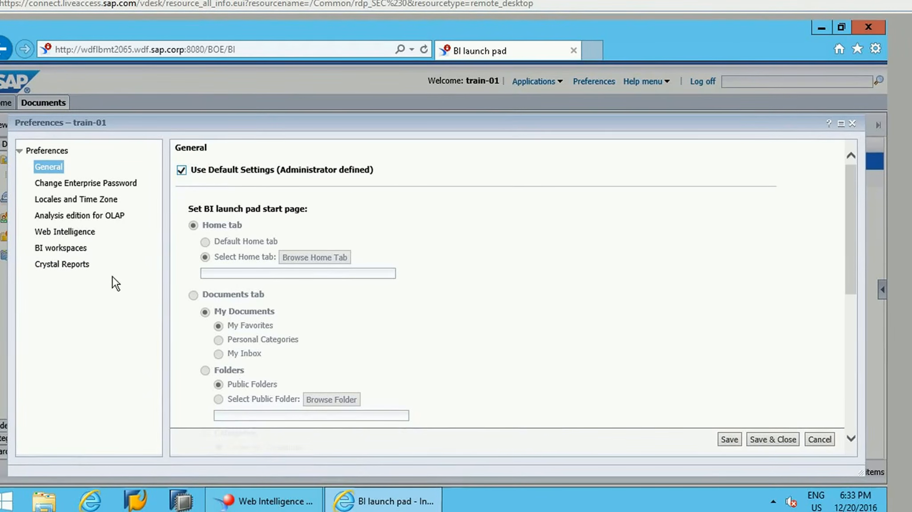
# Step: Review the enterprise password preferences and the product locale and current time zone choices, keeping the existing settings
pyautogui.click(82, 184)
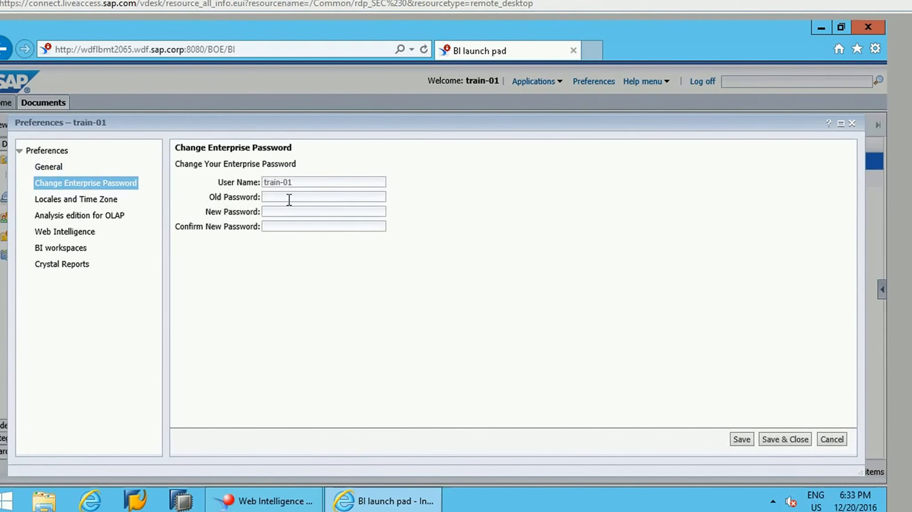
pyautogui.click(75, 201)
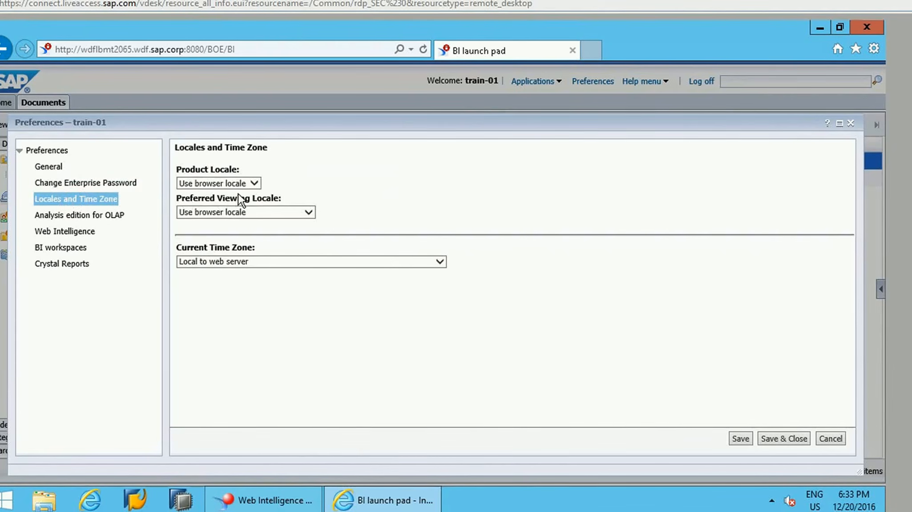
pyautogui.click(254, 182)
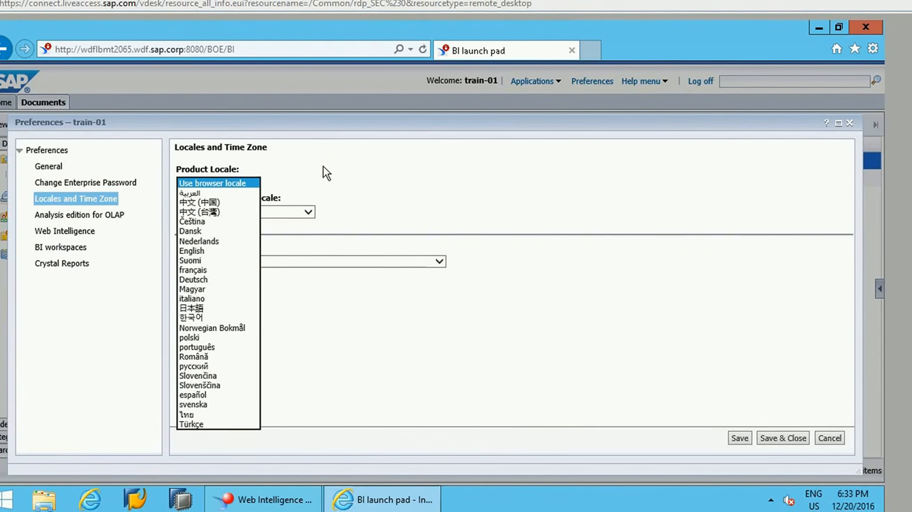
pyautogui.click(257, 187)
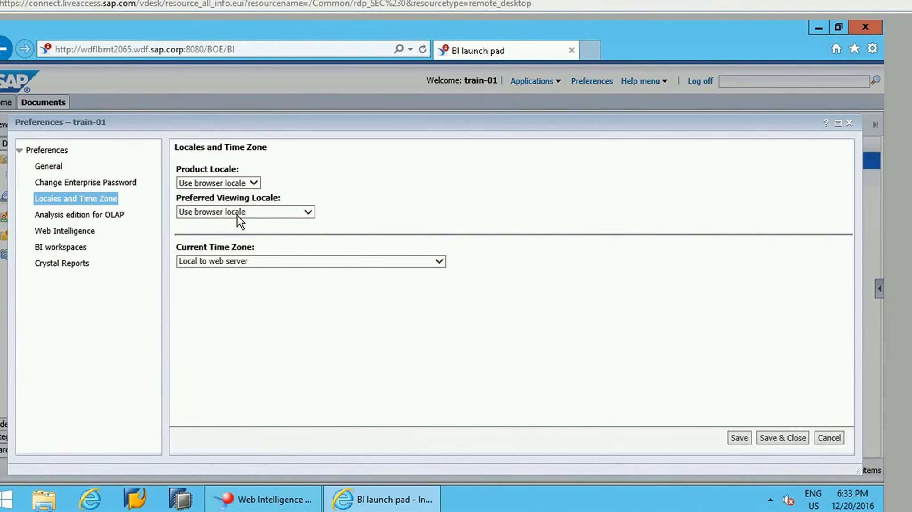
pyautogui.click(254, 183)
pyautogui.click(362, 189)
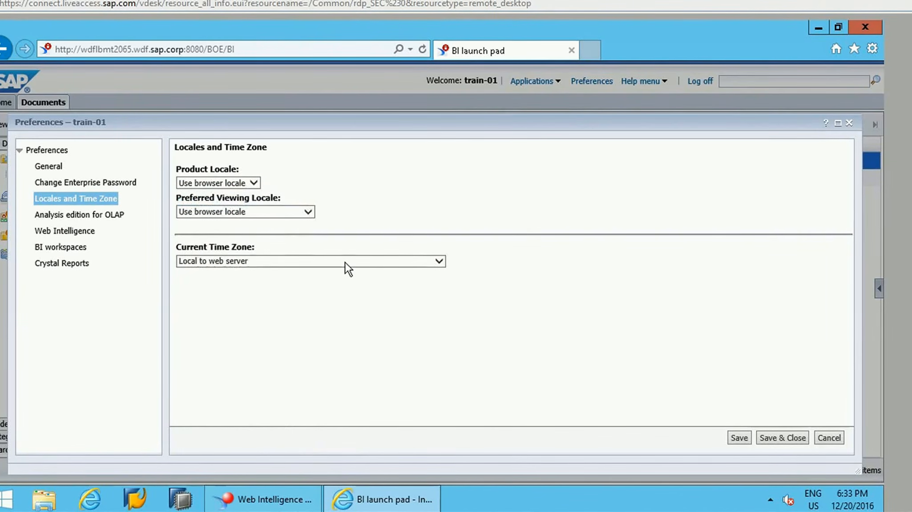
pyautogui.click(345, 262)
pyautogui.click(420, 149)
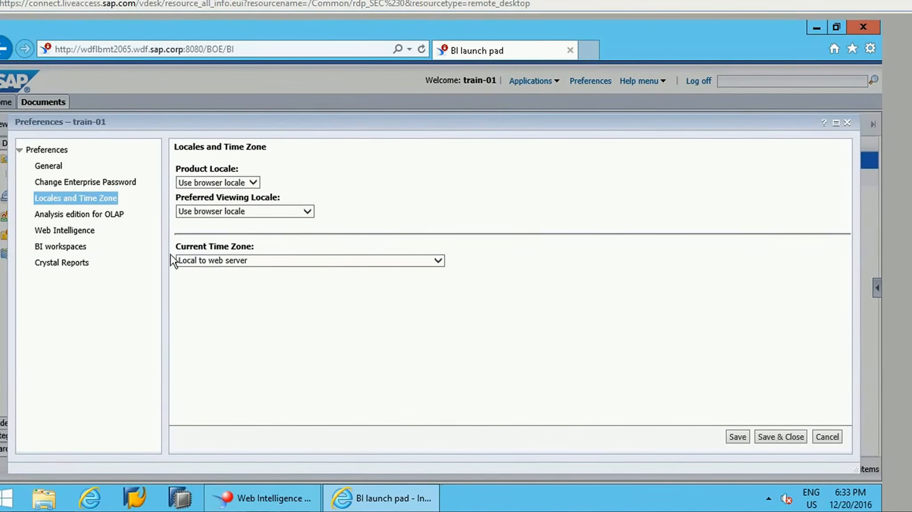
# Step: Review the Analysis edition for OLAP preferences and the Web Intelligence view and modify interface options
pyautogui.click(83, 212)
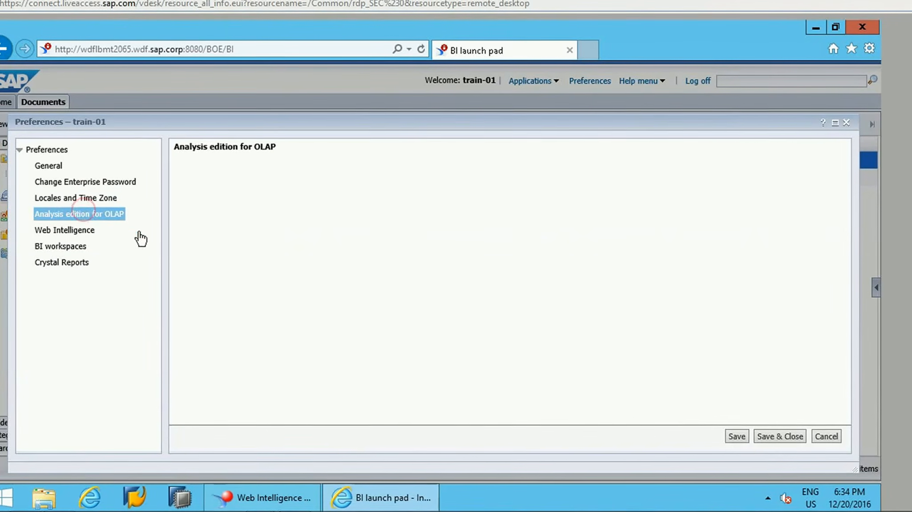
pyautogui.click(51, 231)
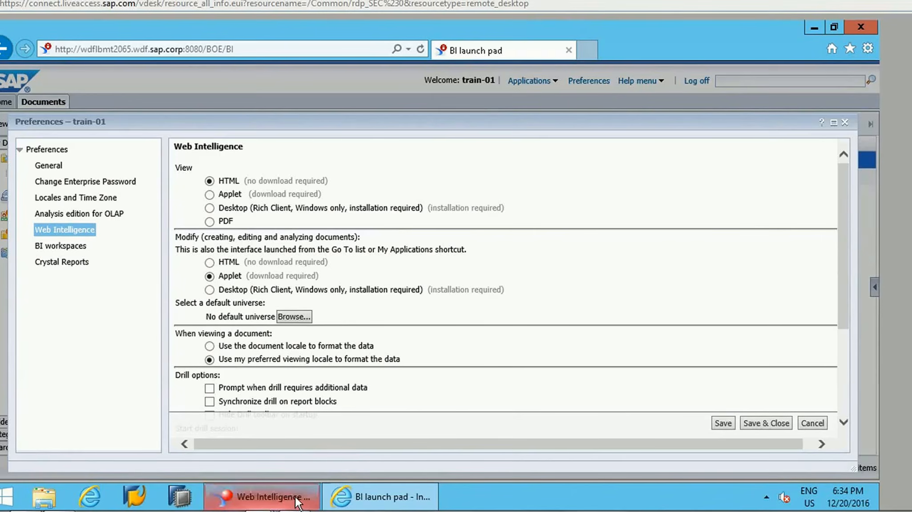
pyautogui.moveTo(289, 497)
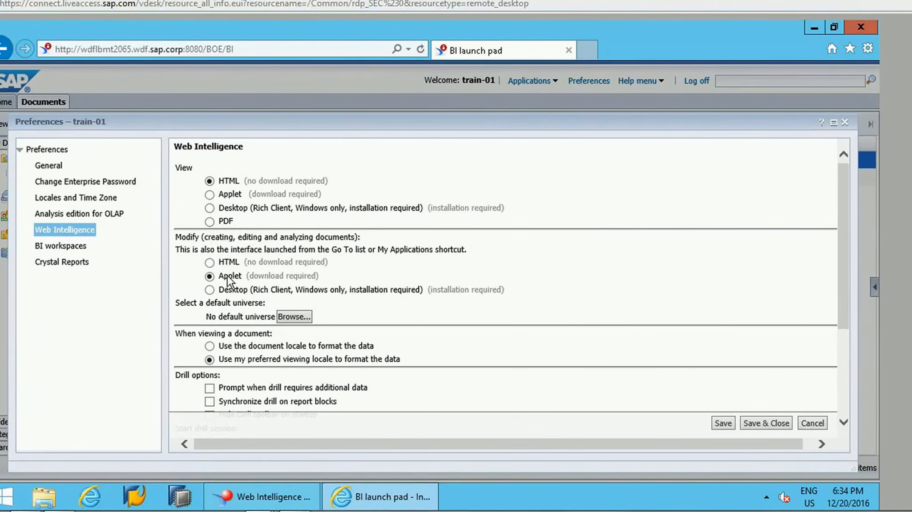
# Step: Review the remaining Web Intelligence preferences: default universe, viewing locale, drill options, Excel saving priority and document orientation
pyautogui.moveTo(844, 217); pyautogui.dragTo(849, 245)
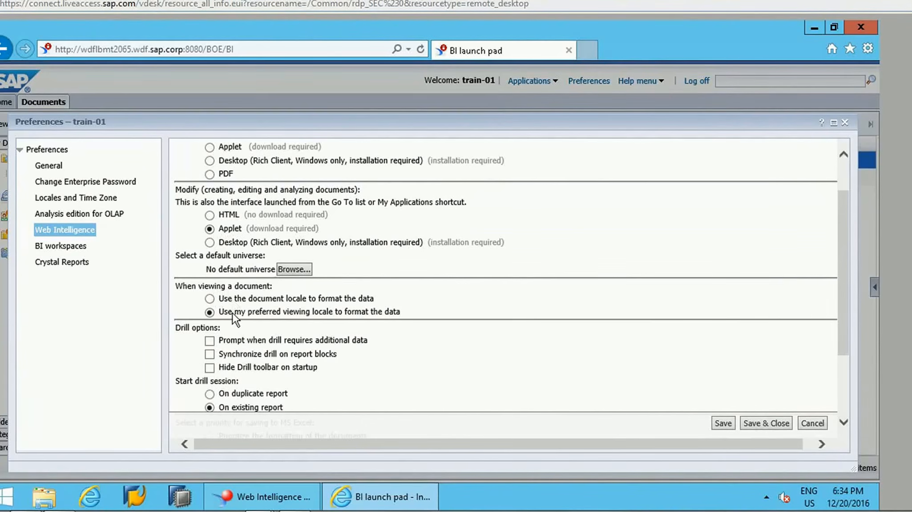
pyautogui.moveTo(845, 247); pyautogui.dragTo(851, 294)
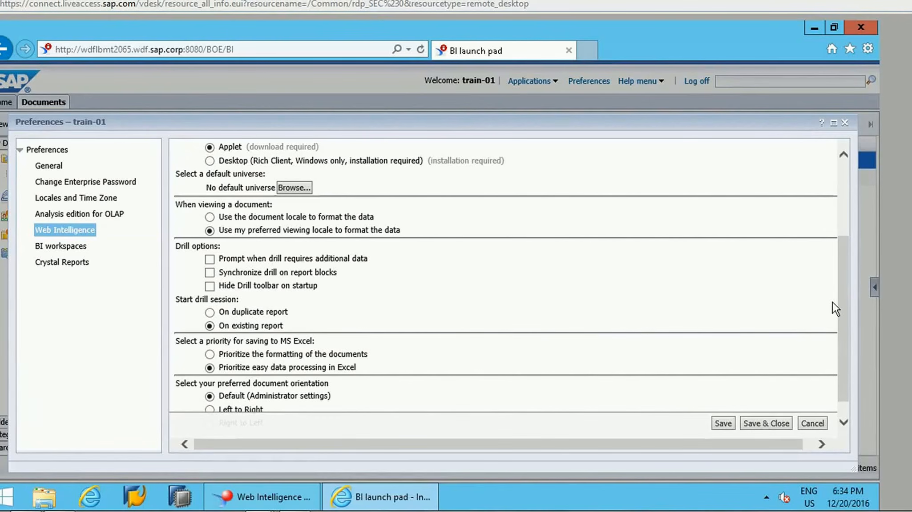
pyautogui.moveTo(841, 306); pyautogui.dragTo(851, 359)
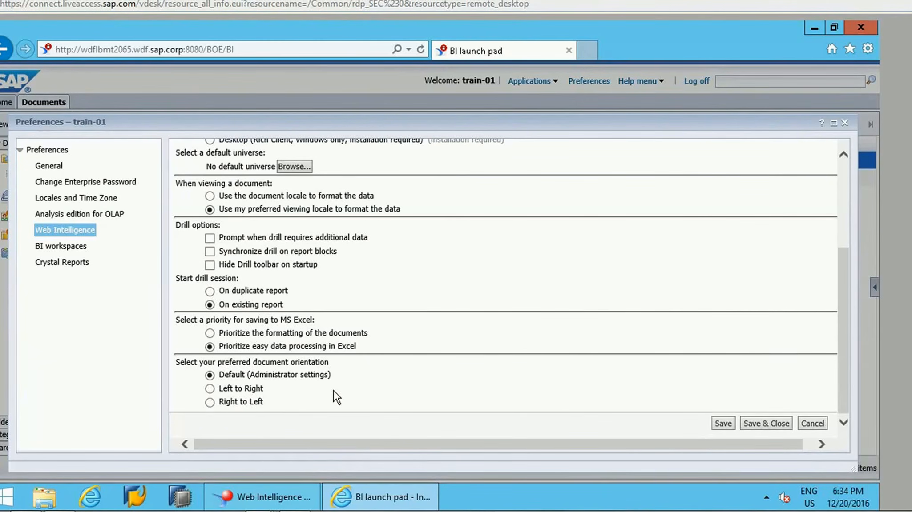
pyautogui.moveTo(840, 310); pyautogui.dragTo(839, 265)
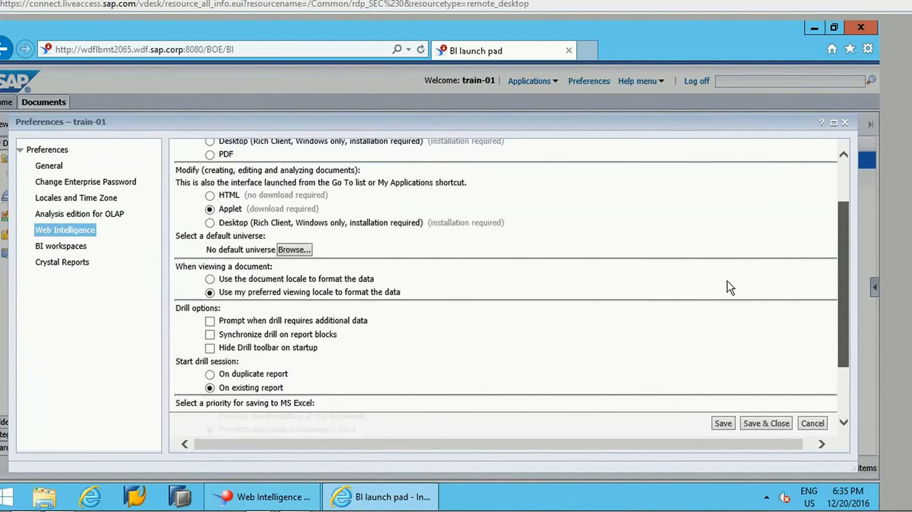
# Step: Review the Crystal Reports preferences and the default style sheet choices for new BI workspaces, keeping the existing settings
pyautogui.click(64, 248)
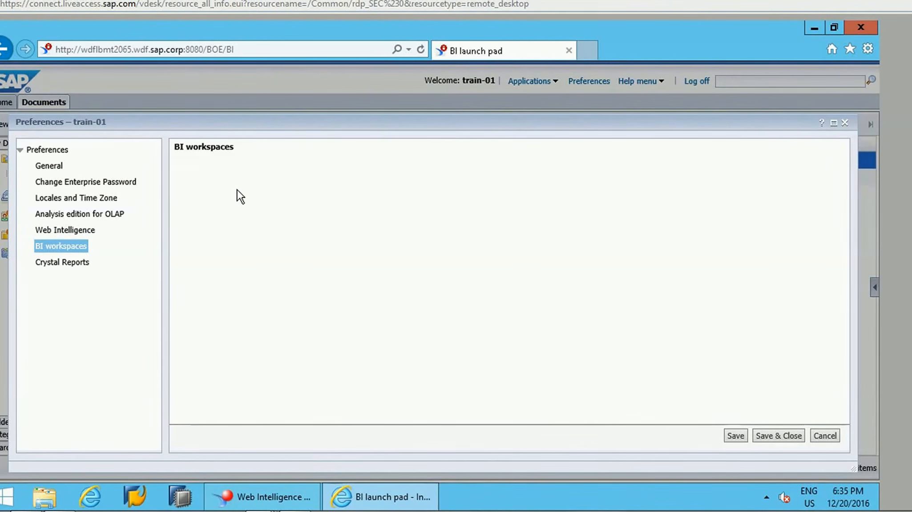
pyautogui.click(63, 262)
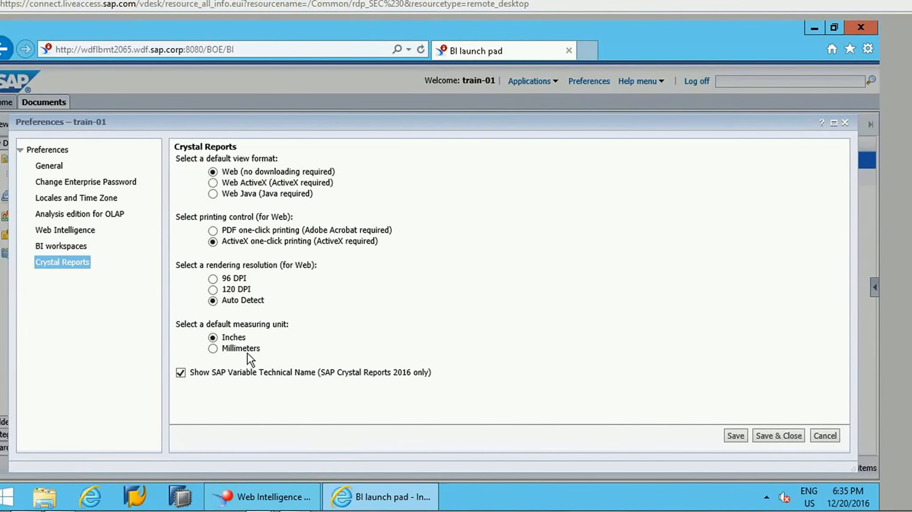
pyautogui.click(49, 246)
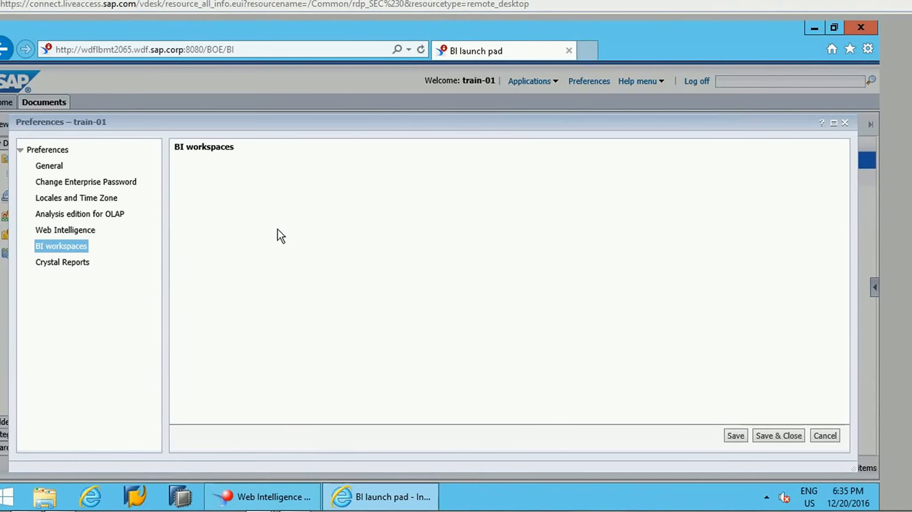
pyautogui.click(48, 232)
pyautogui.click(61, 246)
pyautogui.click(66, 232)
pyautogui.click(64, 249)
pyautogui.click(72, 232)
pyautogui.click(71, 247)
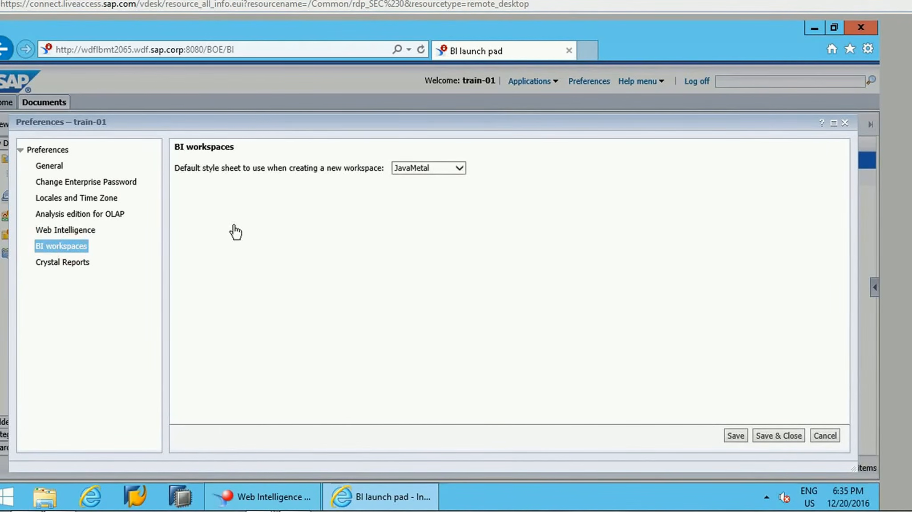
pyautogui.click(458, 168)
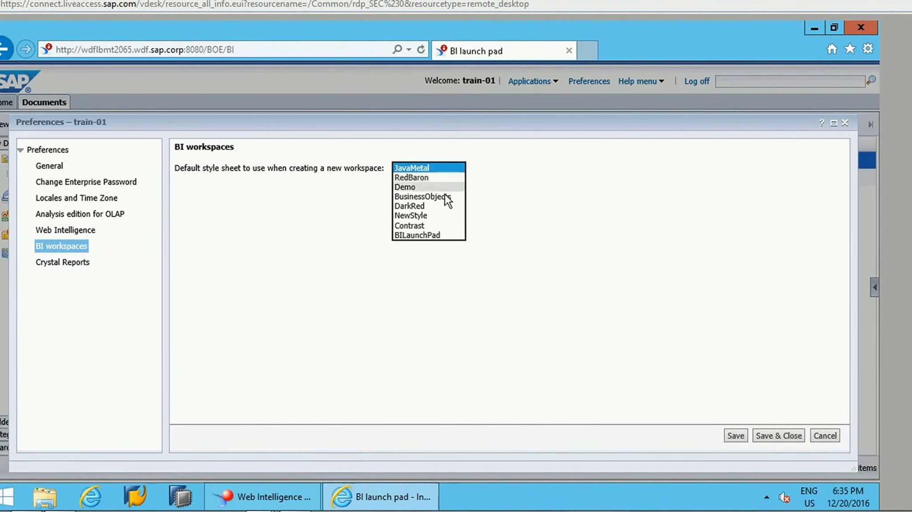
pyautogui.click(514, 179)
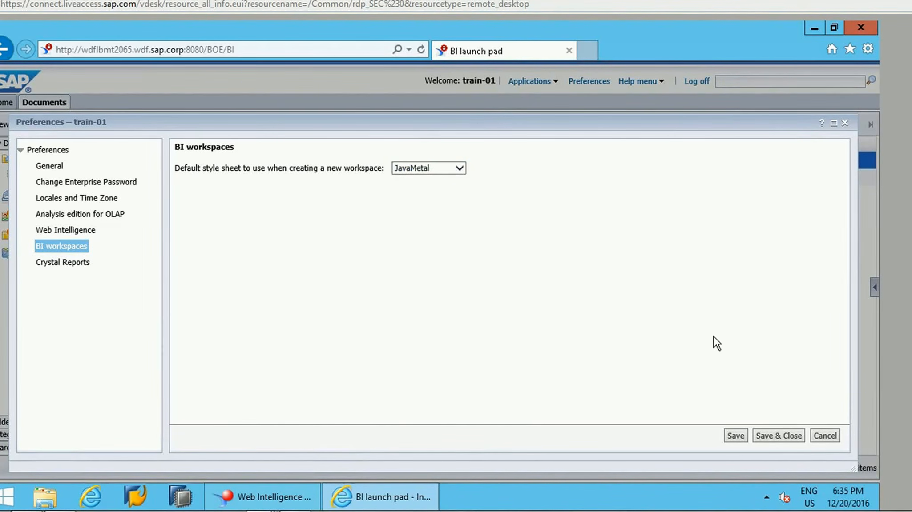
# Step: Close the preferences without saving and log off from the BI launch pad
pyautogui.click(825, 436)
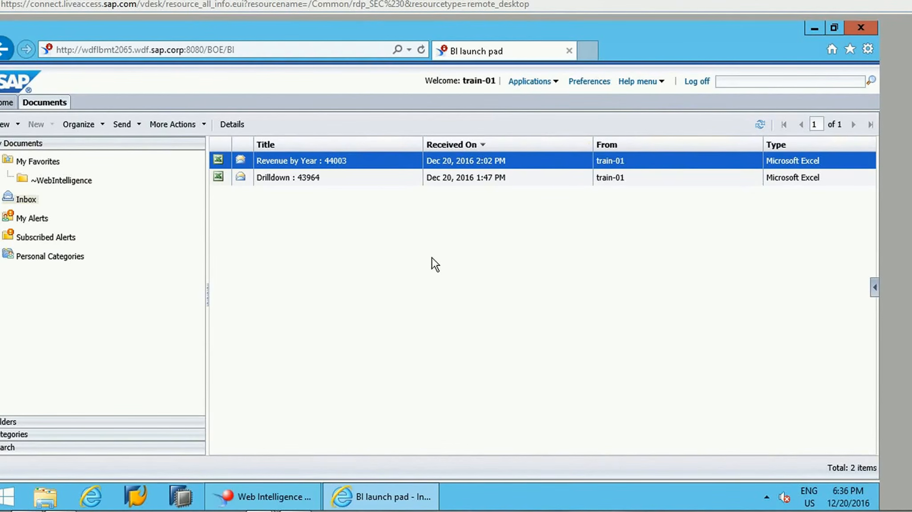
pyautogui.click(695, 85)
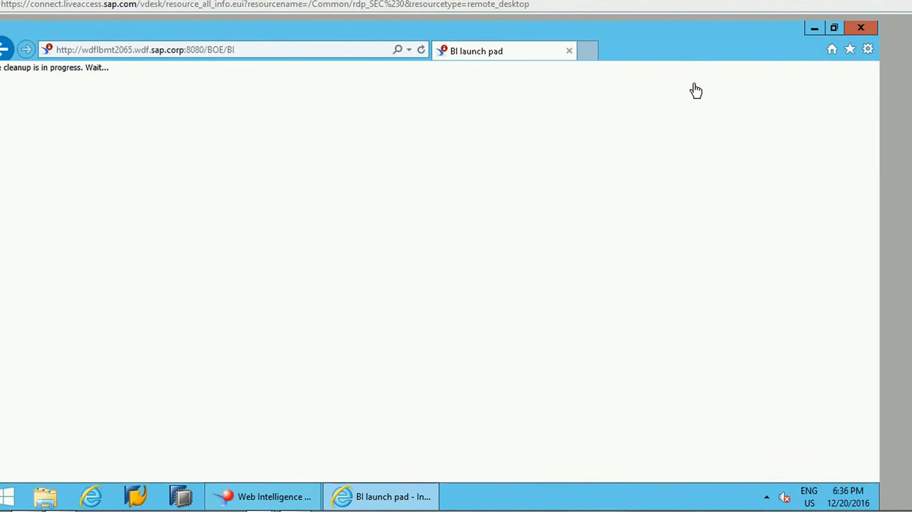